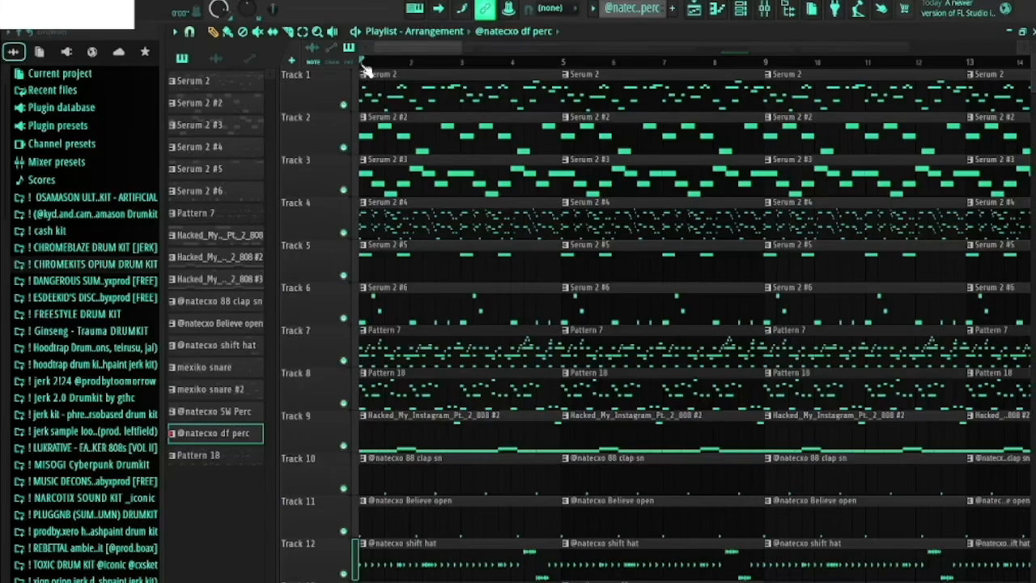
Step: Solo Track 1 and play back the Serum 2 pattern's notes in the piano roll
double_click(383, 77)
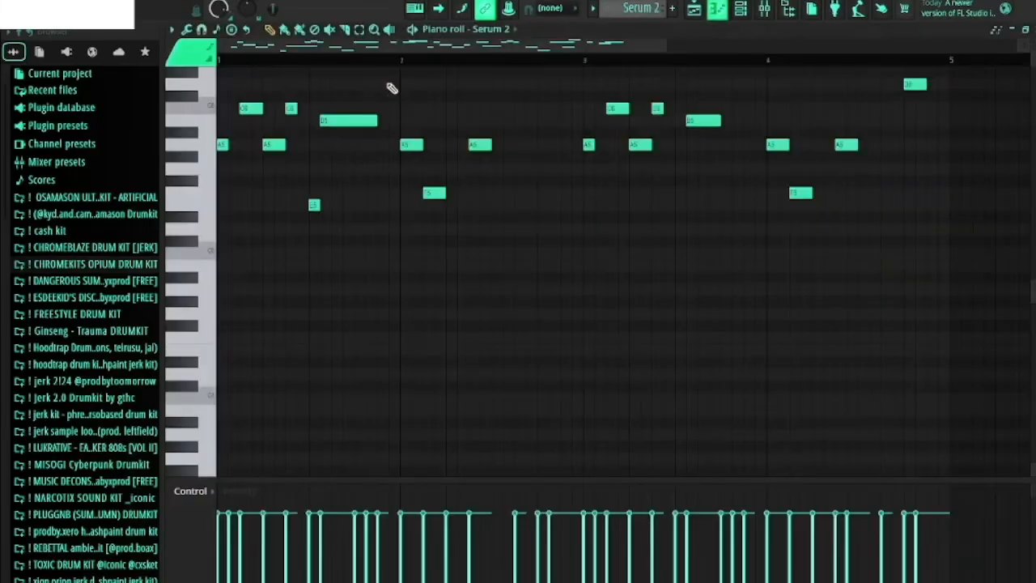
key(Escape)
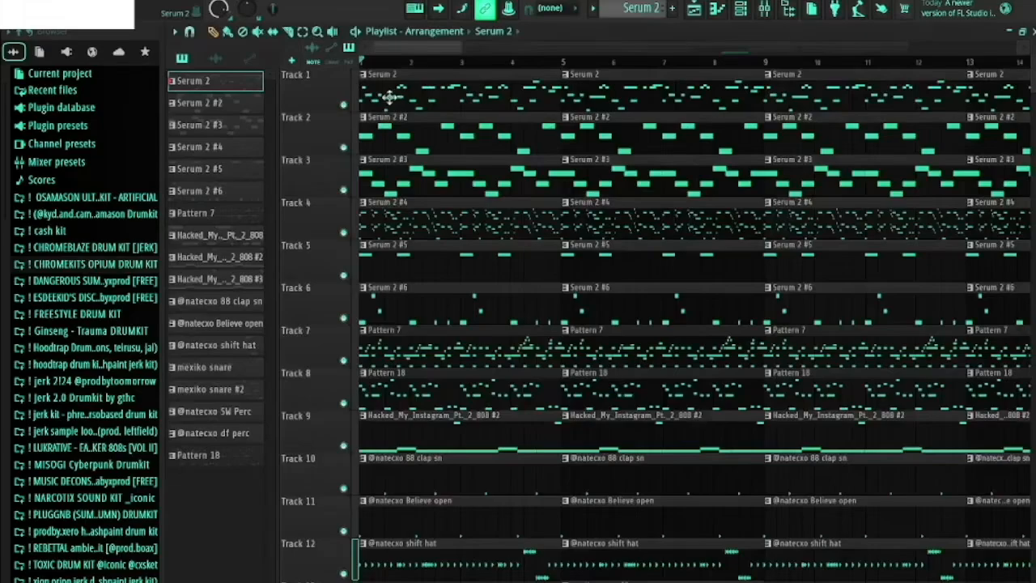
right_click(348, 107)
double_click(383, 95)
scroll(403, 100, up, 3)
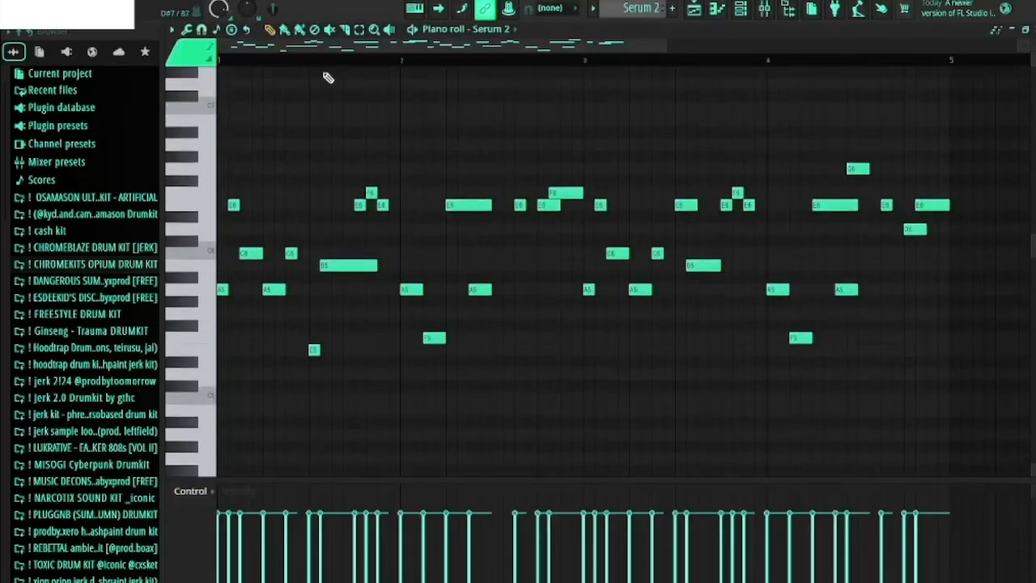
key(space)
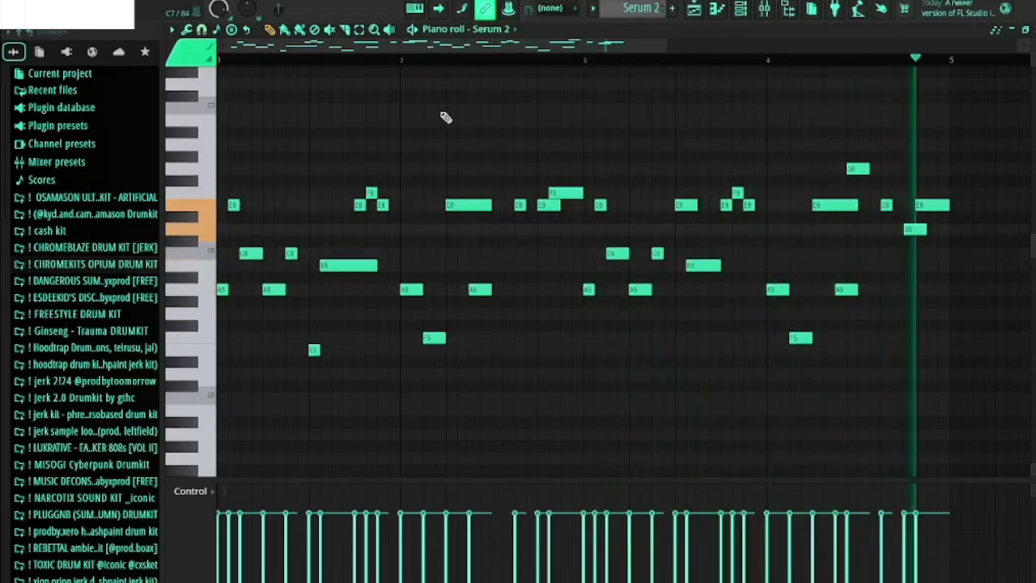
Step: Open the Serum 2 #2 pattern from Track 2 in the piano roll and play it back
key(F5)
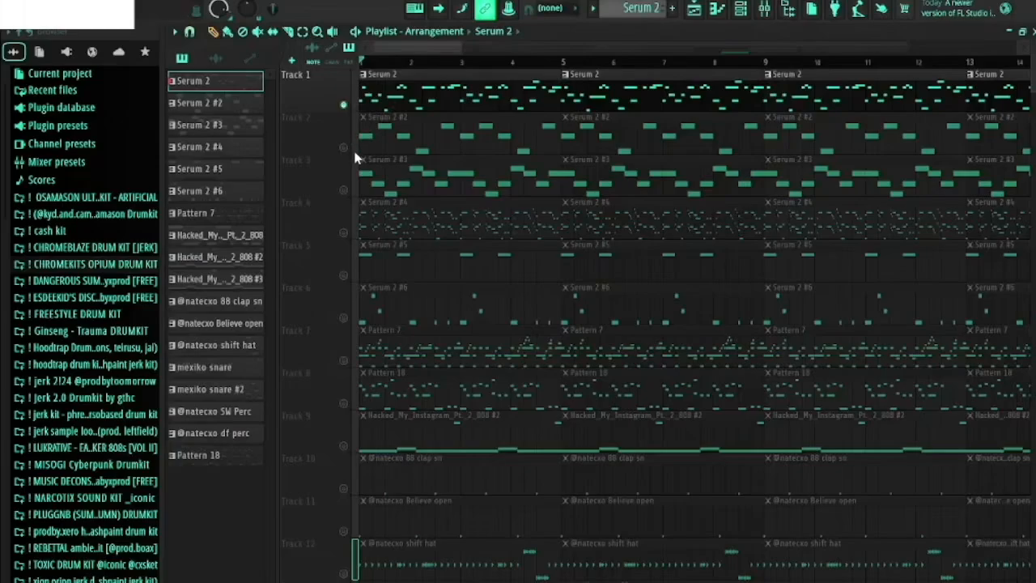
double_click(385, 127)
scroll(485, 83, up, 1)
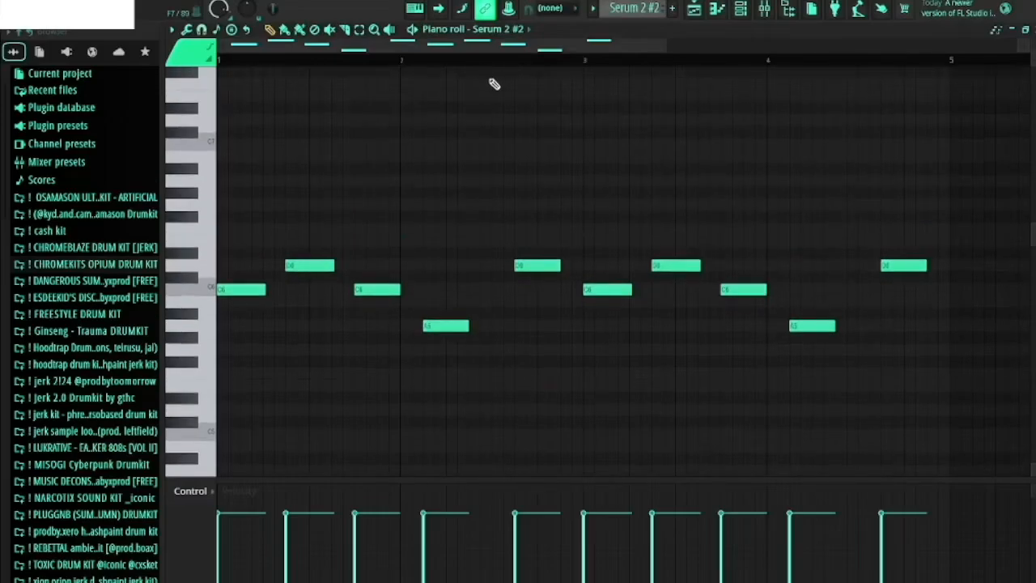
key(space)
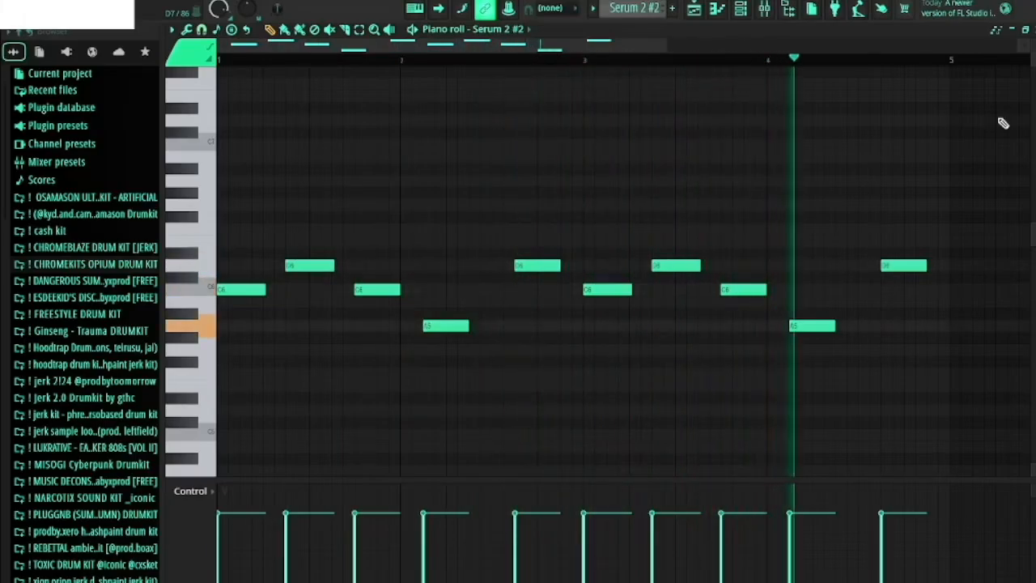
key(space)
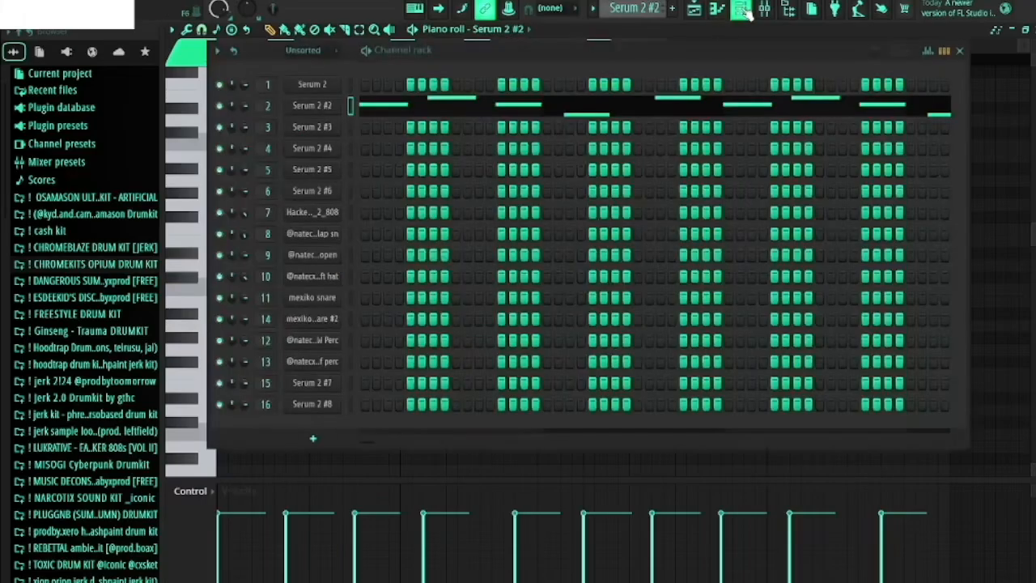
Step: Open the Serum 2 #2 channel's synth from the Channel rack and place its window fully in view
click(738, 10)
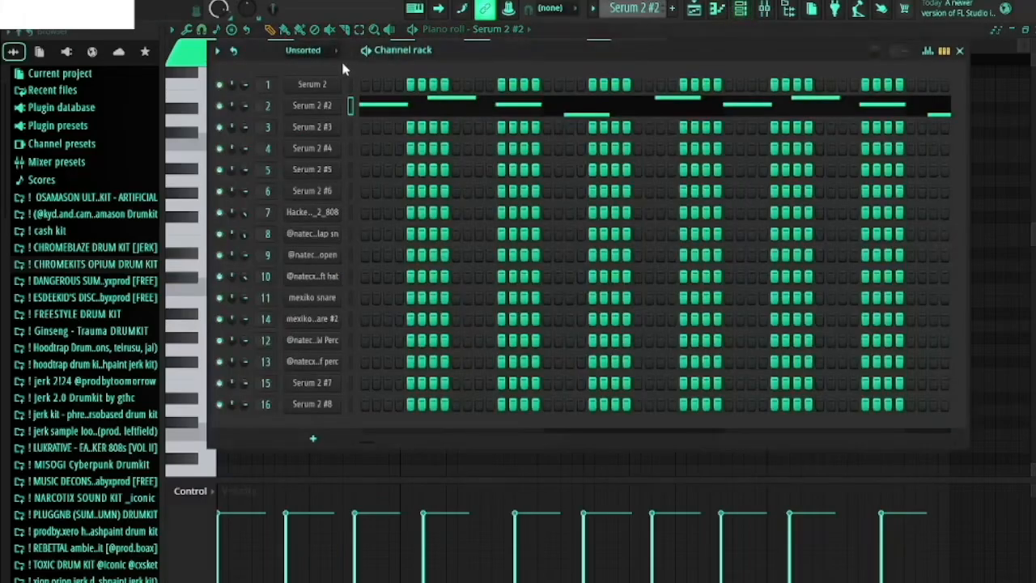
click(312, 106)
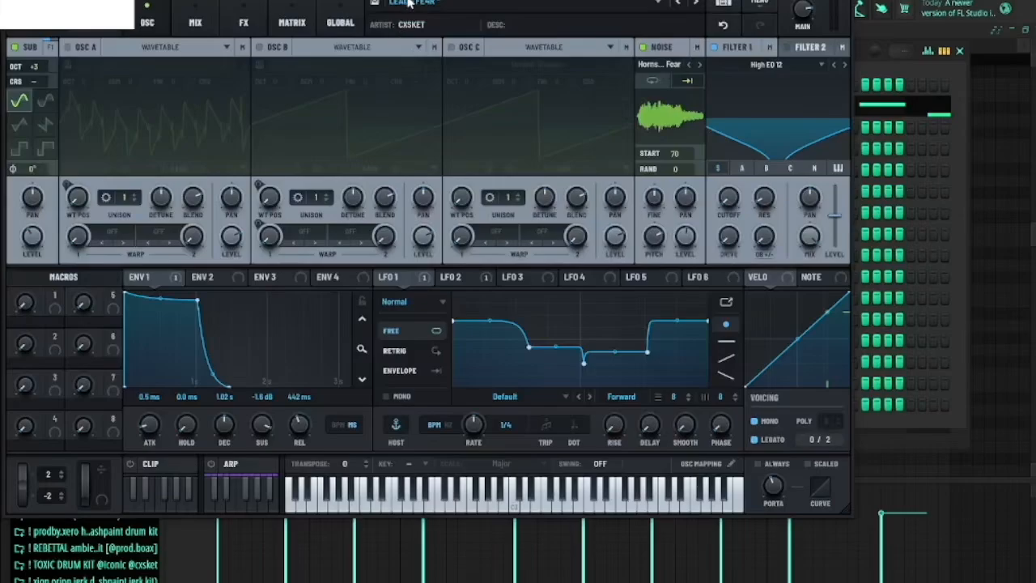
drag(486, 3, 538, 7)
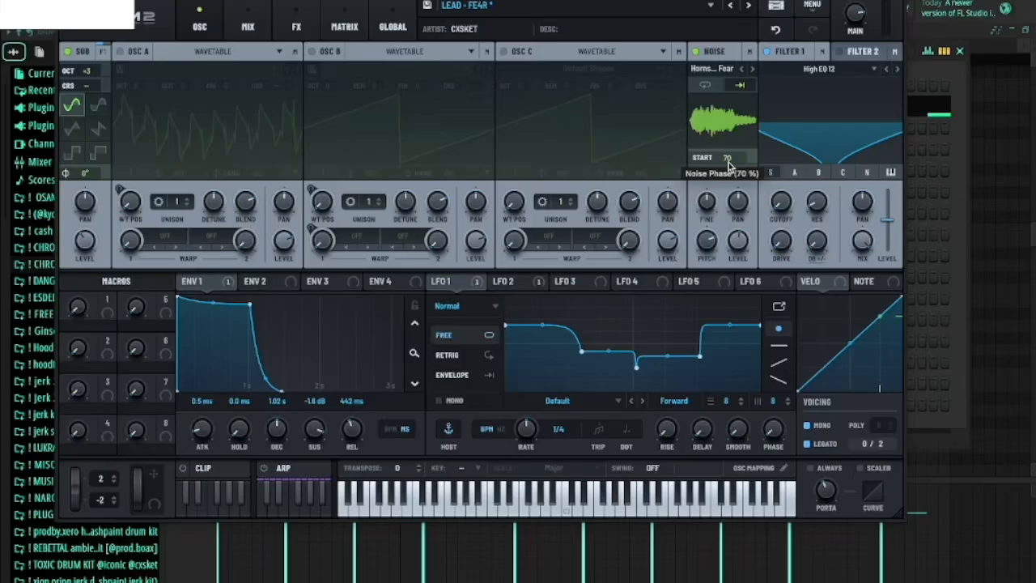
Step: Try a noise start value of 0 in the lead preset and restore it to 70
double_click(728, 161)
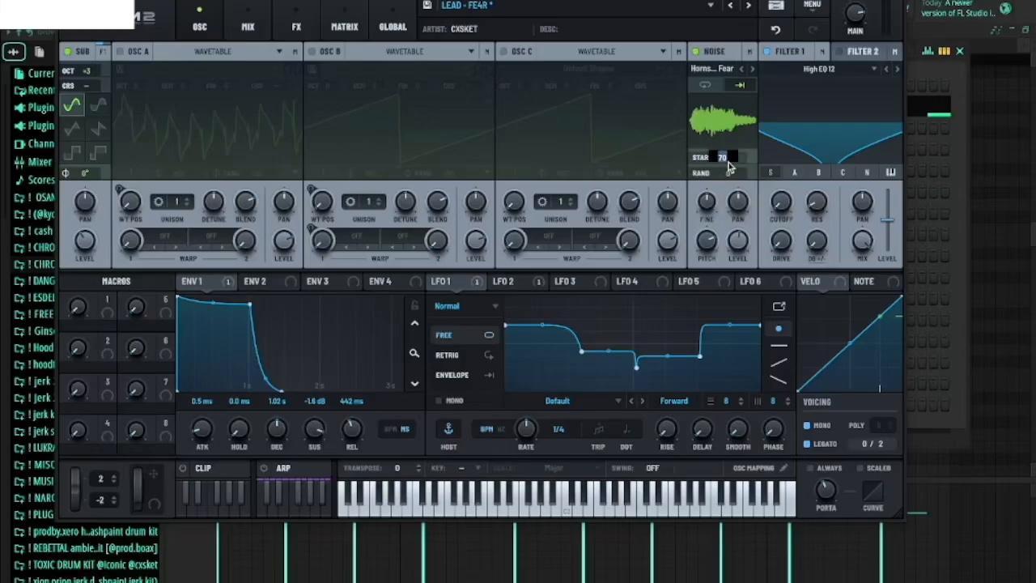
text(0)
key(Return)
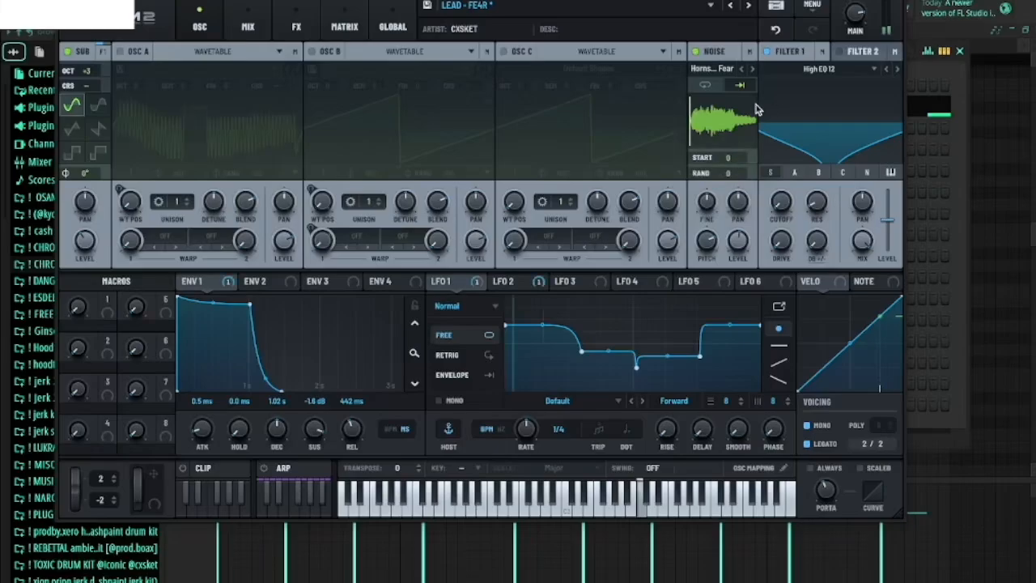
double_click(727, 160)
key(Return)
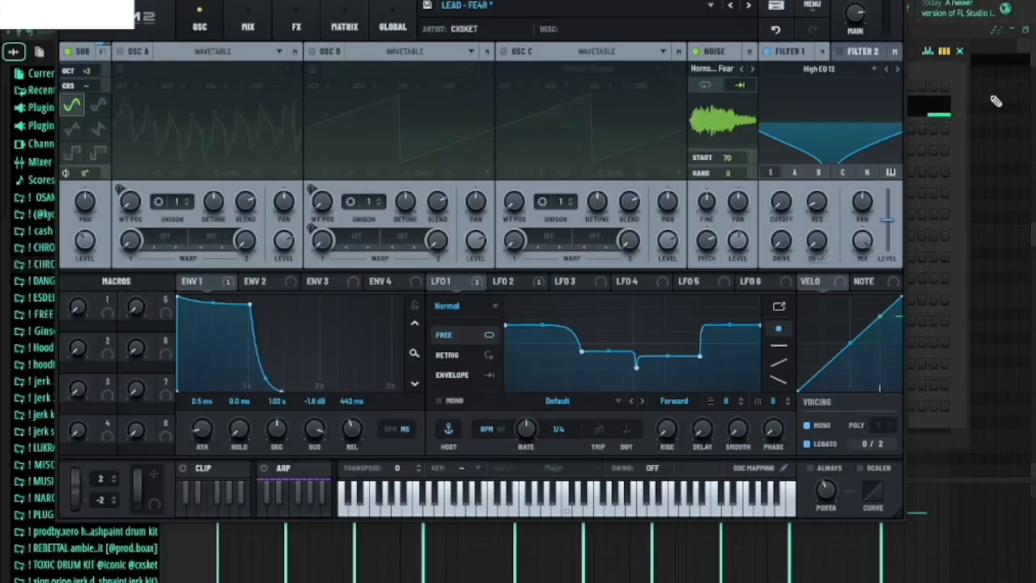
Step: Close the synth and Channel rack, and play back the Serum 2 #3 pattern from Track 3 in the piano roll
key(Escape)
key(Escape)
key(Escape)
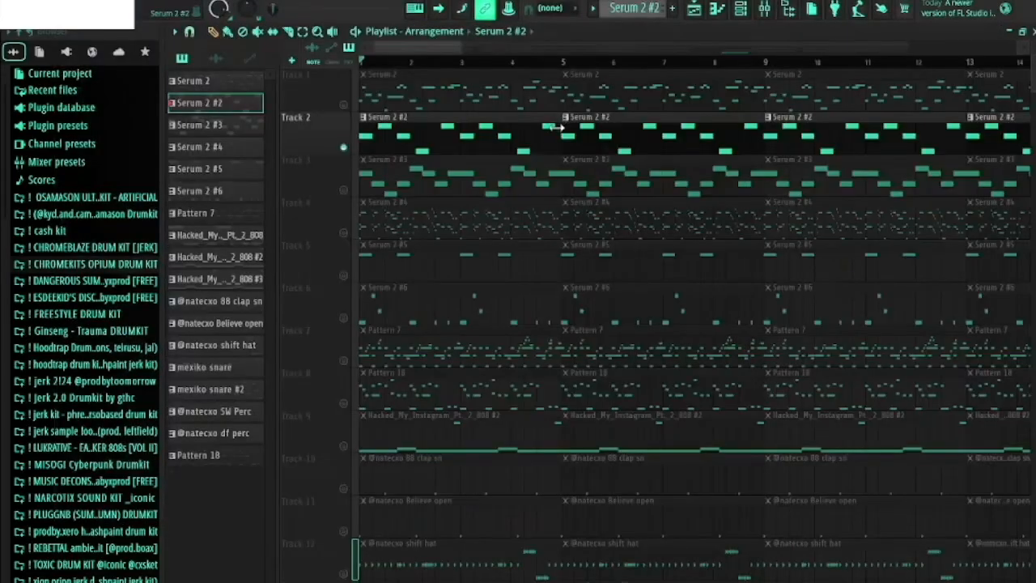
double_click(416, 168)
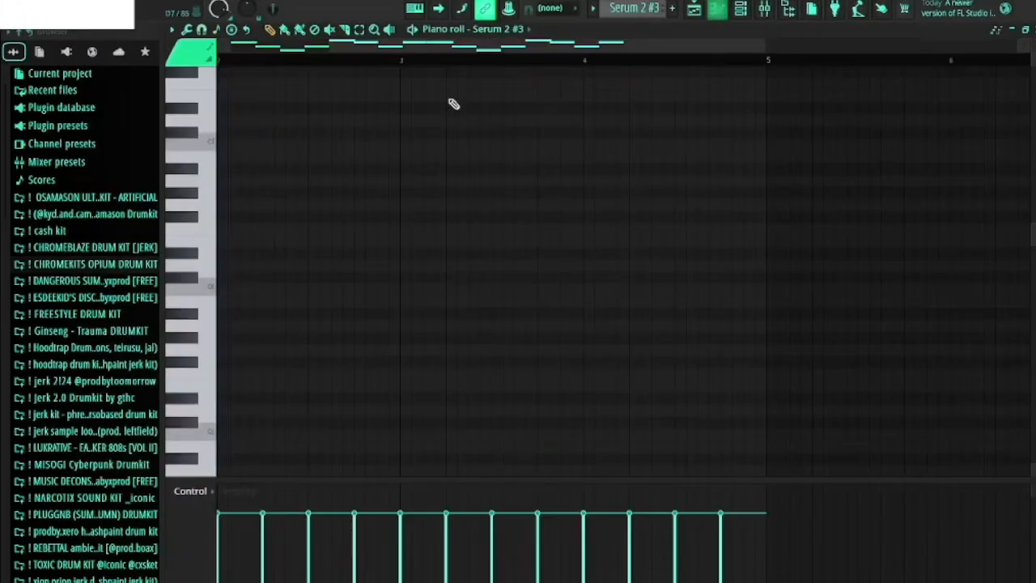
scroll(527, 90, down, 10)
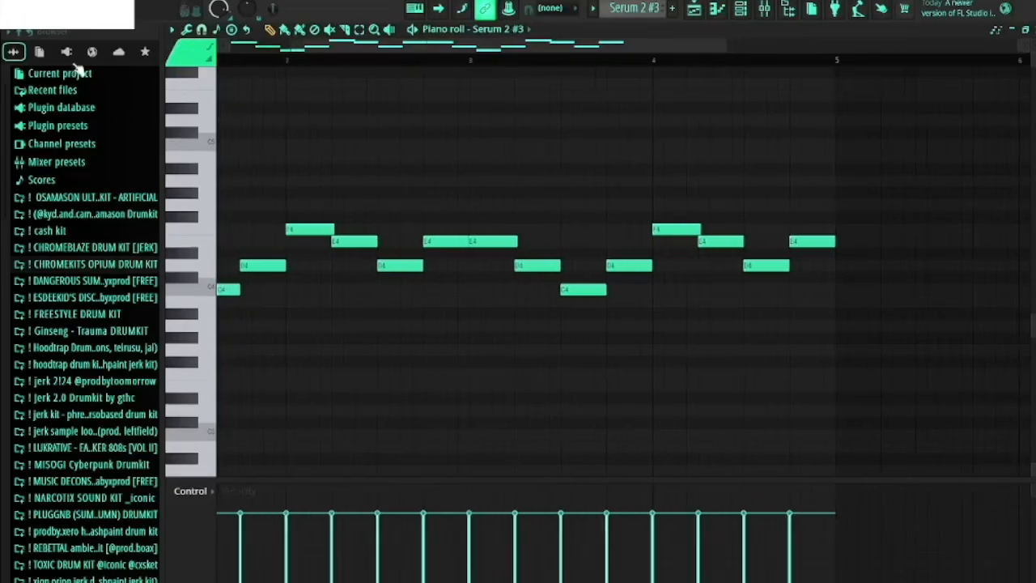
key(space)
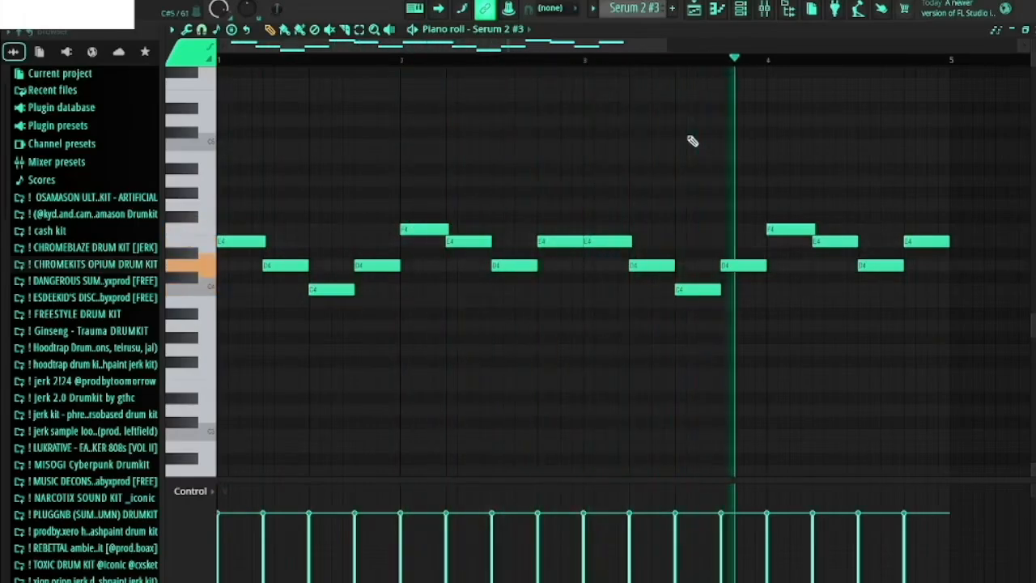
key(space)
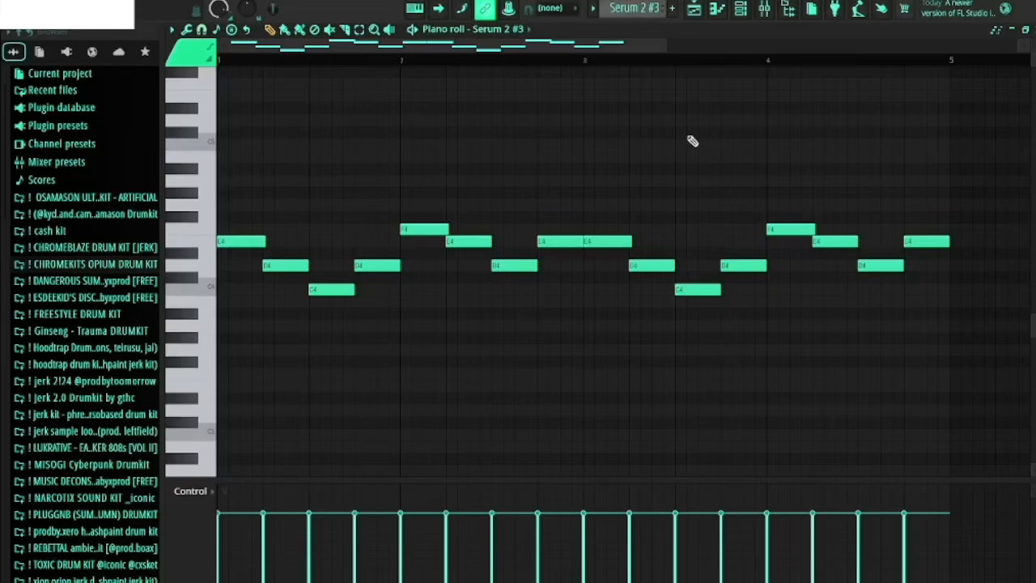
Step: Open the Serum 2 #4 pattern from Track 4 in the piano roll and play back its notes
key(F7)
key(F5)
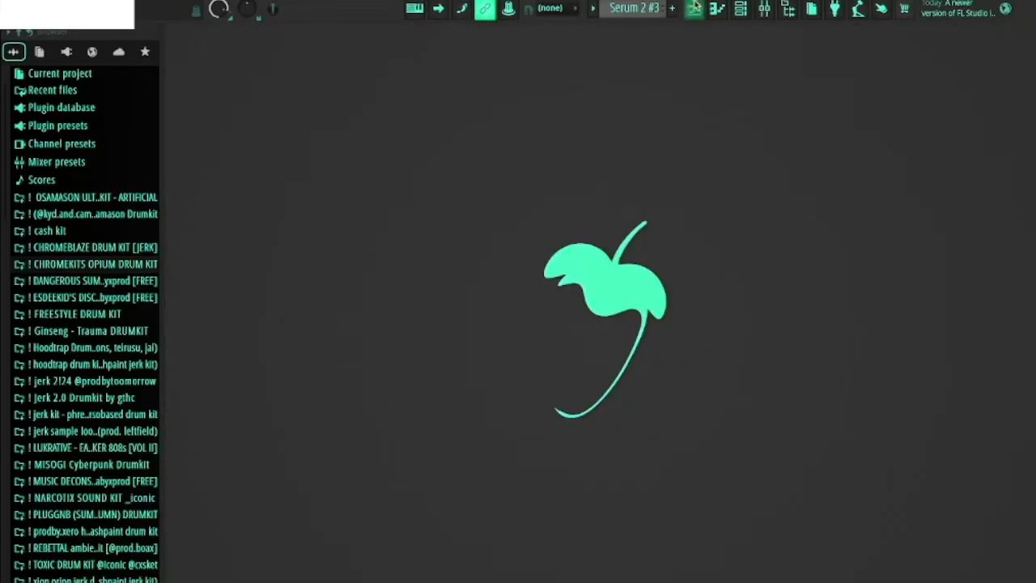
key(F5)
click(415, 214)
double_click(415, 214)
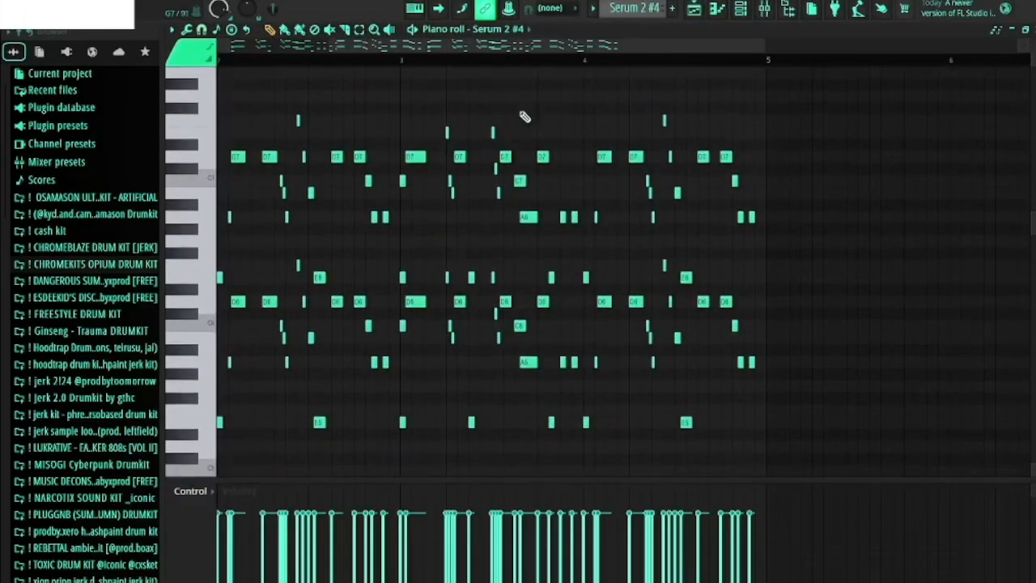
drag(766, 48, 687, 49)
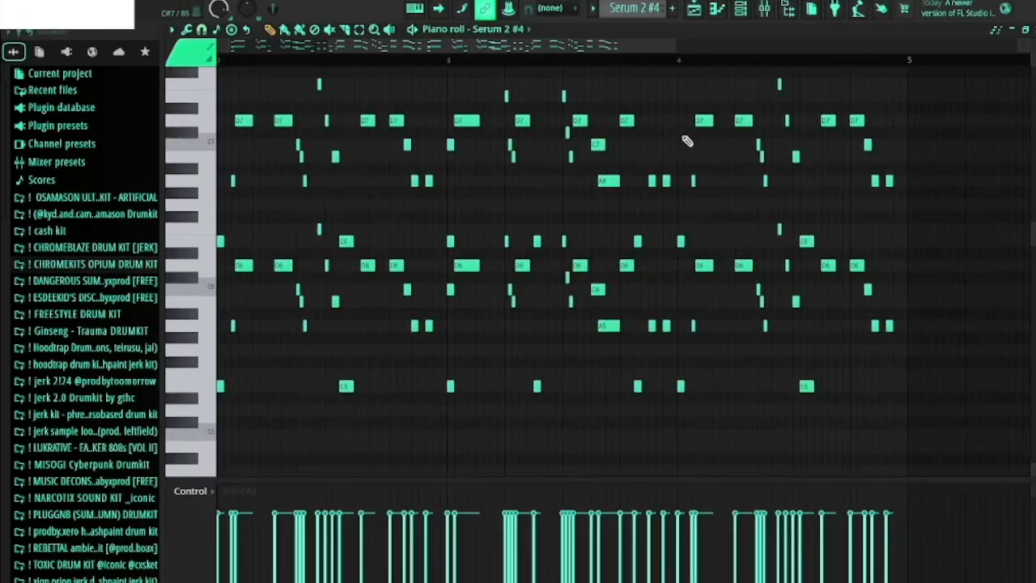
scroll(688, 141, up, 1)
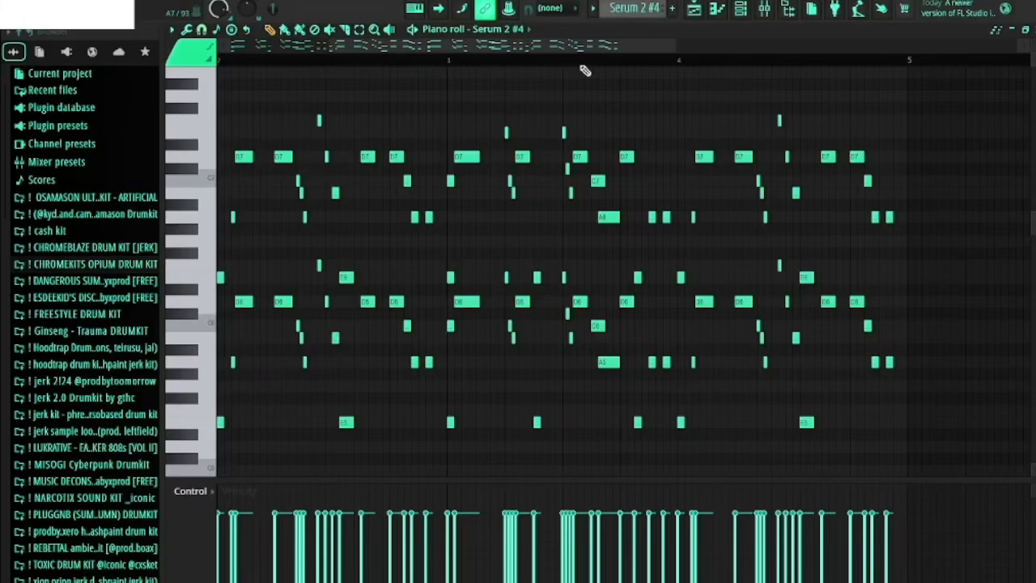
scroll(500, 70, left, 3)
key(space)
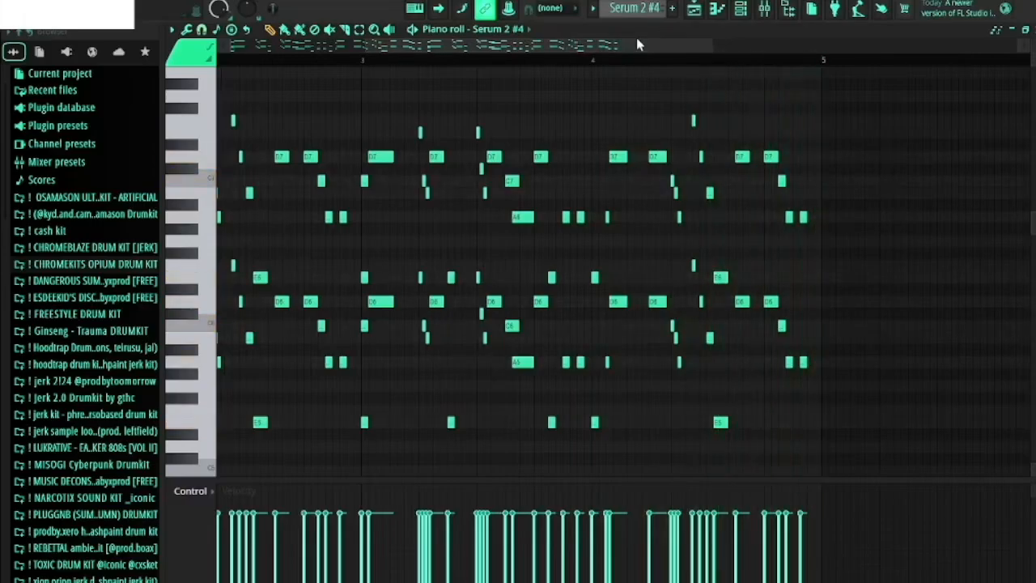
Step: Check the Serum 2 #4 channel in the Channel rack and reopen its pattern to examine the notes from bar 1
click(742, 10)
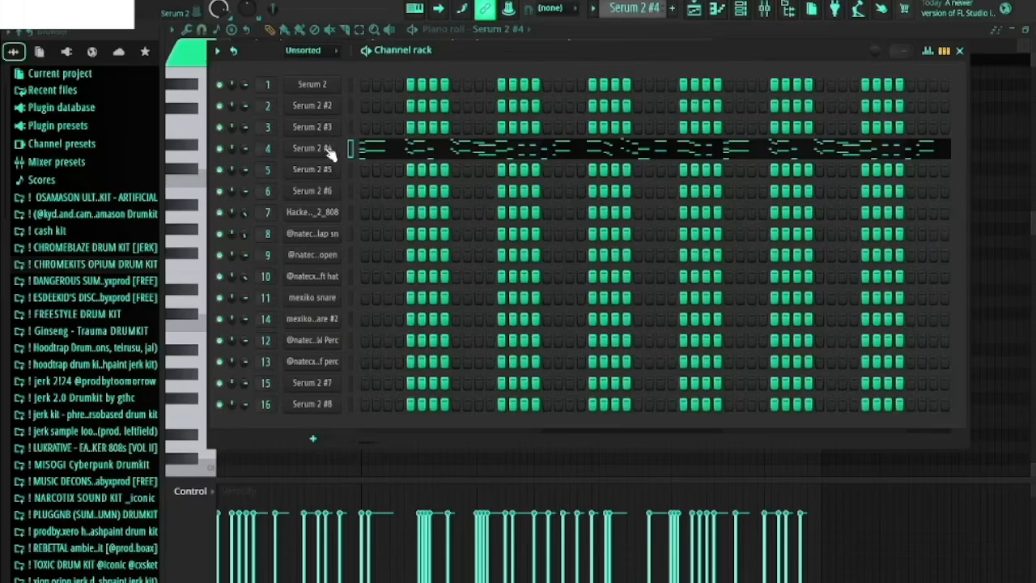
click(331, 153)
key(F5)
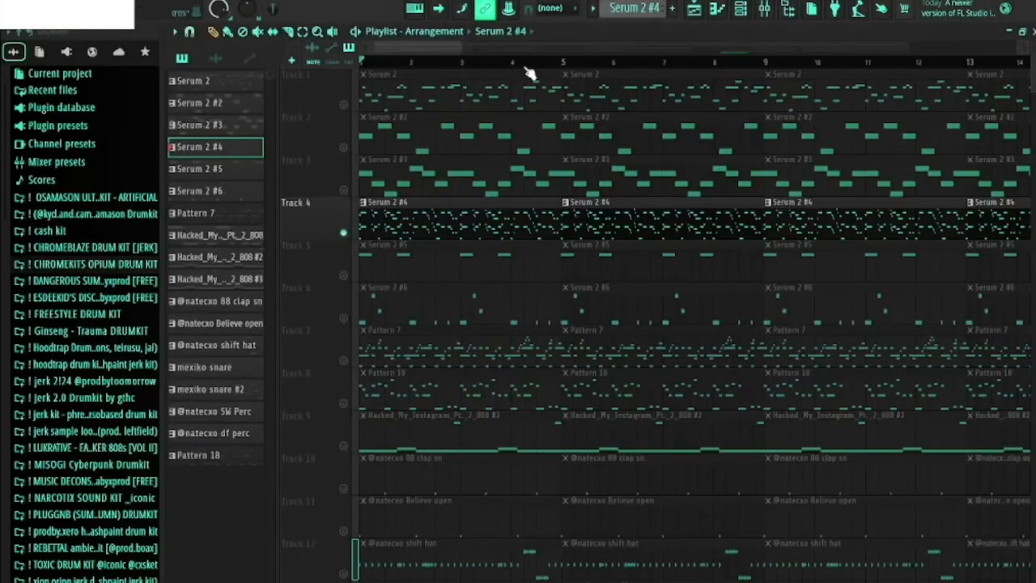
double_click(435, 211)
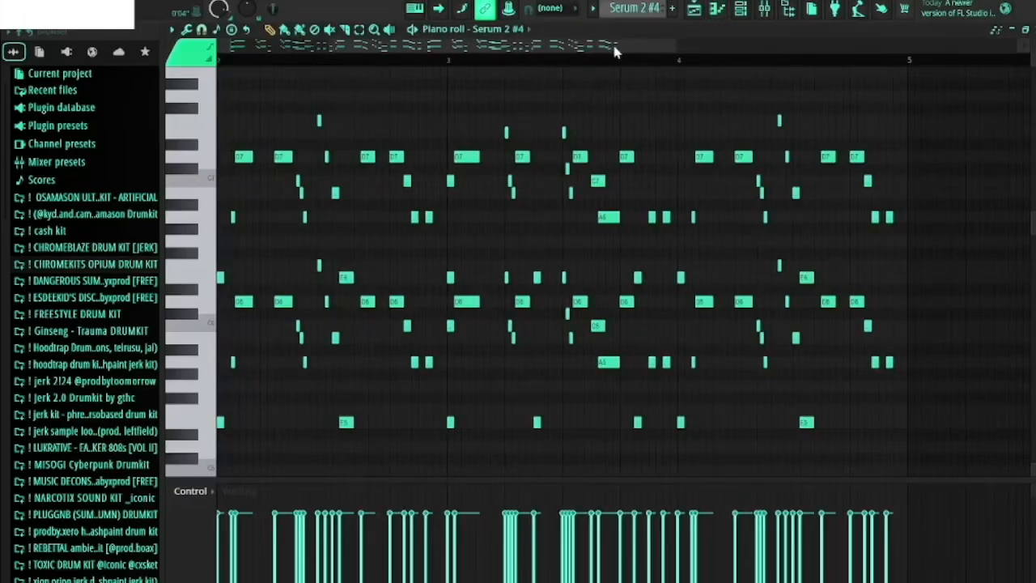
drag(615, 48, 400, 66)
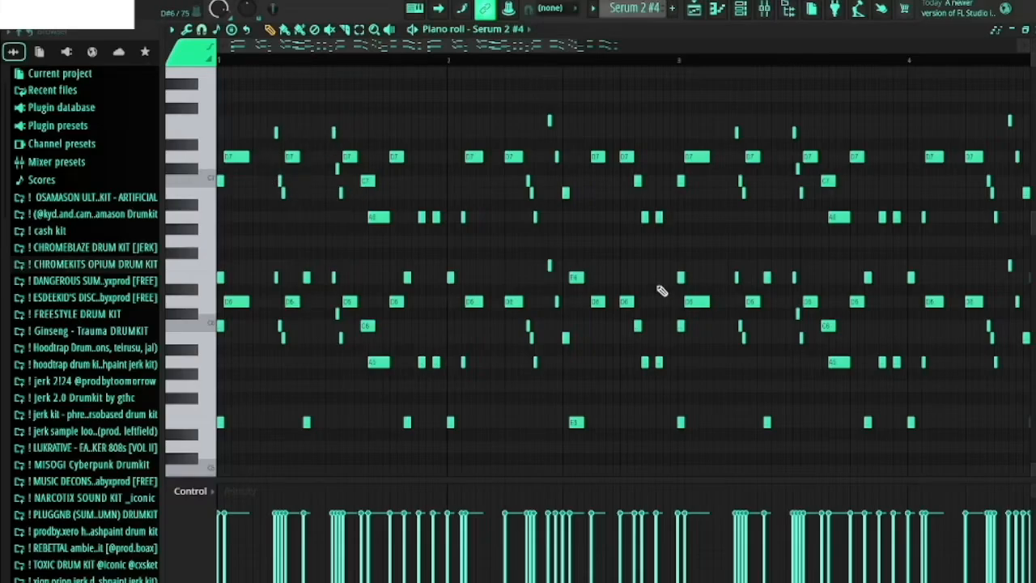
Step: Open the Serum 2 #5 pattern from Track 5 in the piano roll and play it back
key(F5)
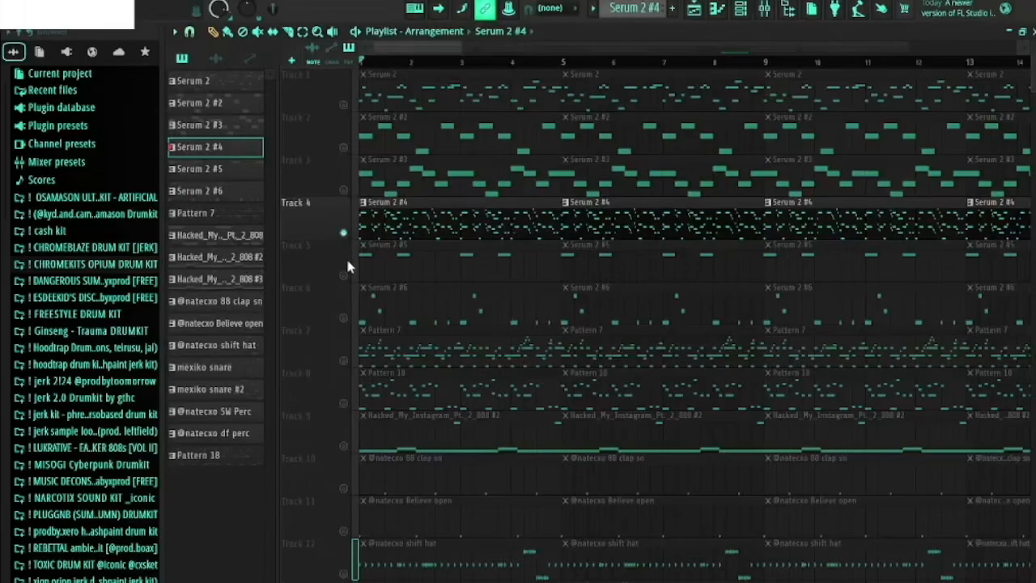
double_click(388, 268)
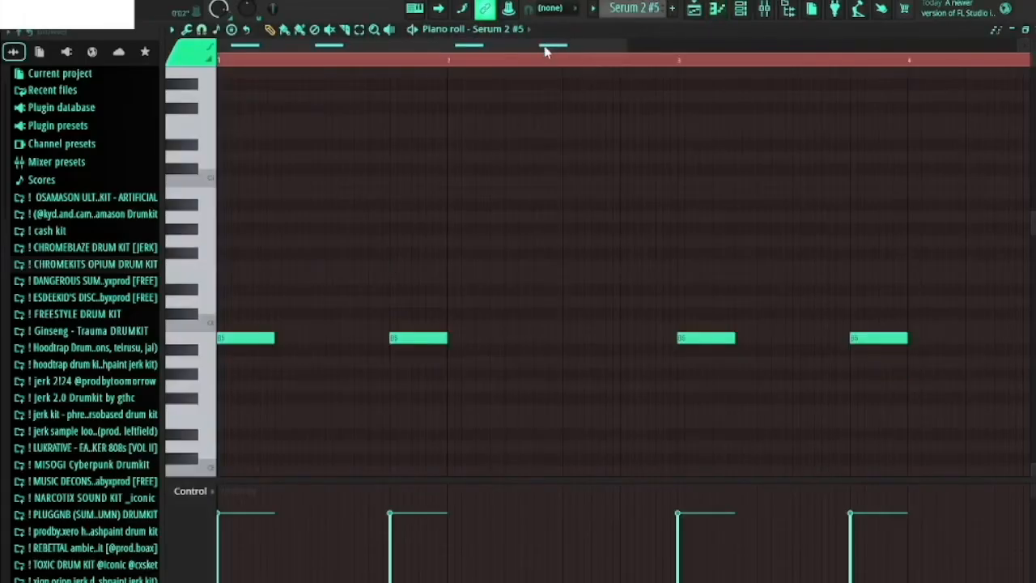
key(space)
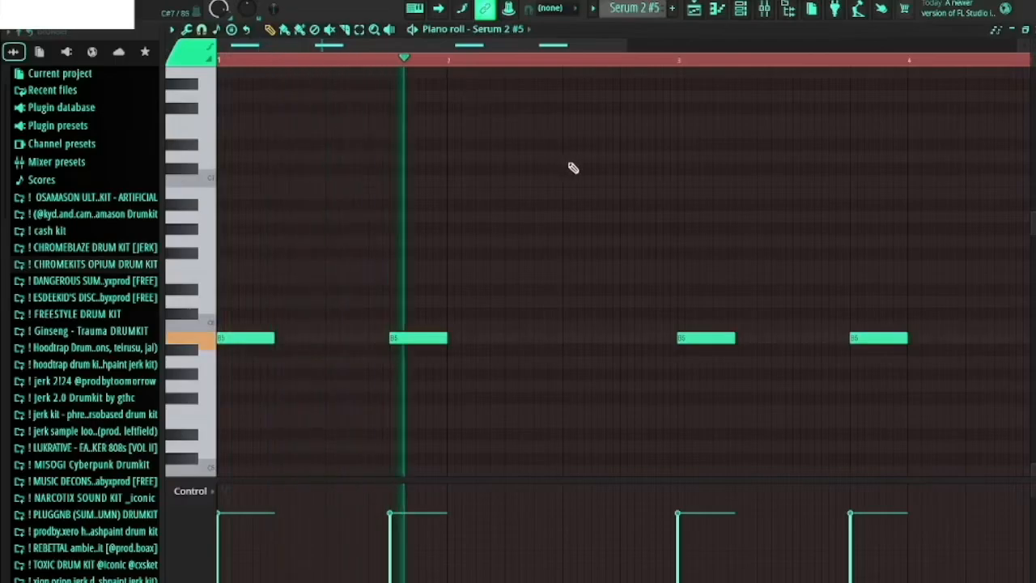
key(space)
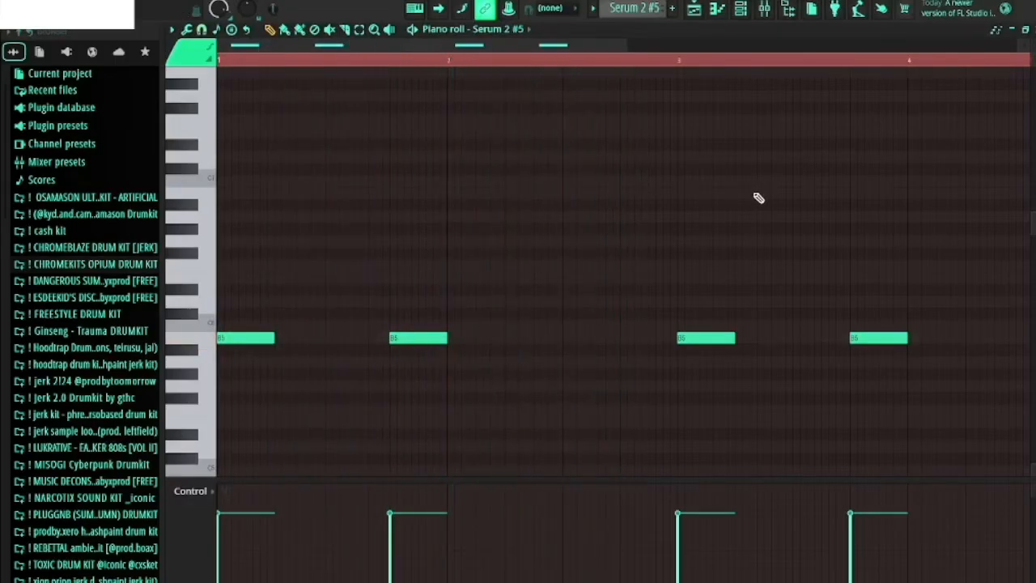
scroll(785, 204, down, 1)
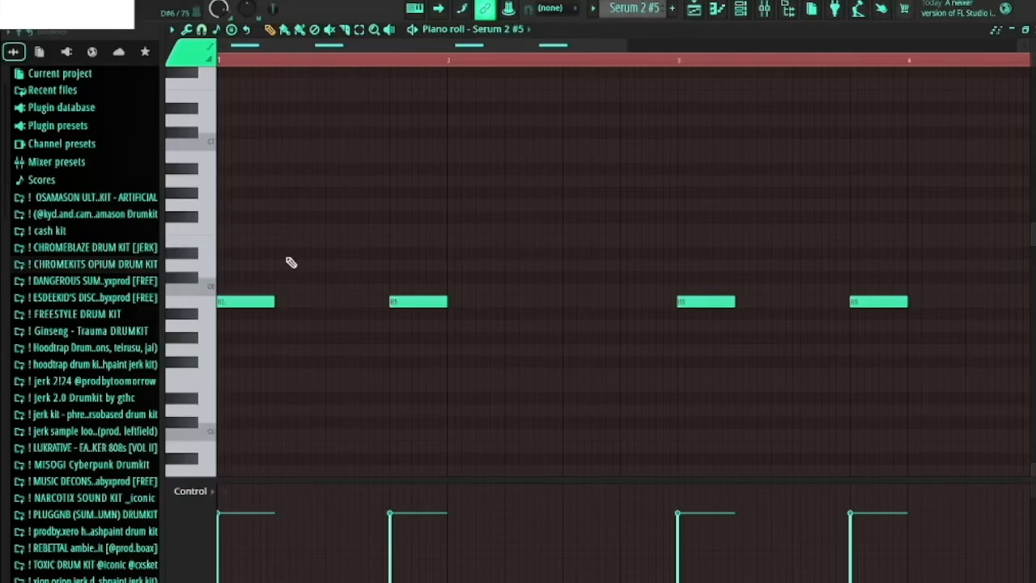
Step: Open the Serum 2 #6 pattern from Track 6 in the piano roll and play it through to its last notes
key(F5)
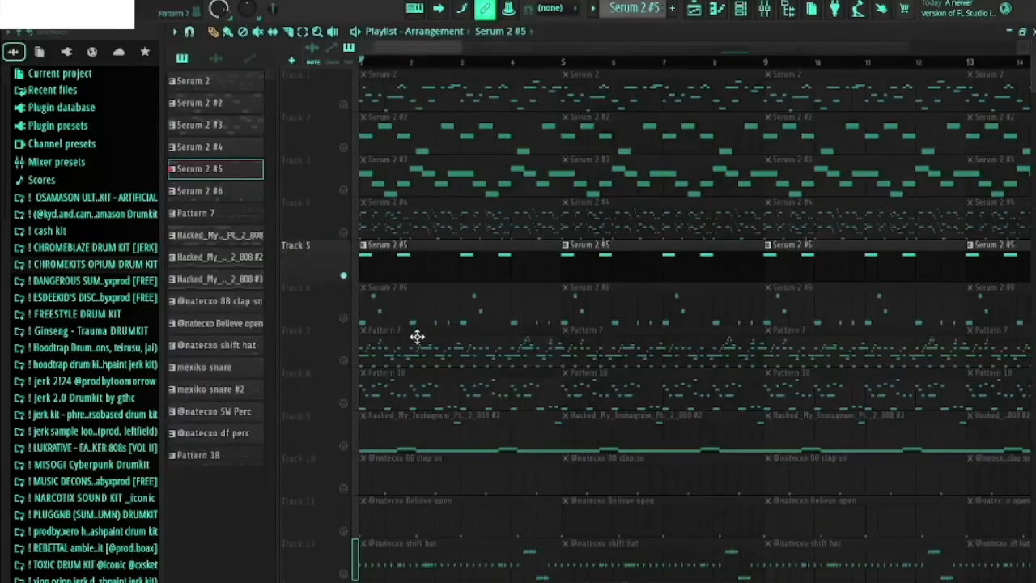
double_click(366, 301)
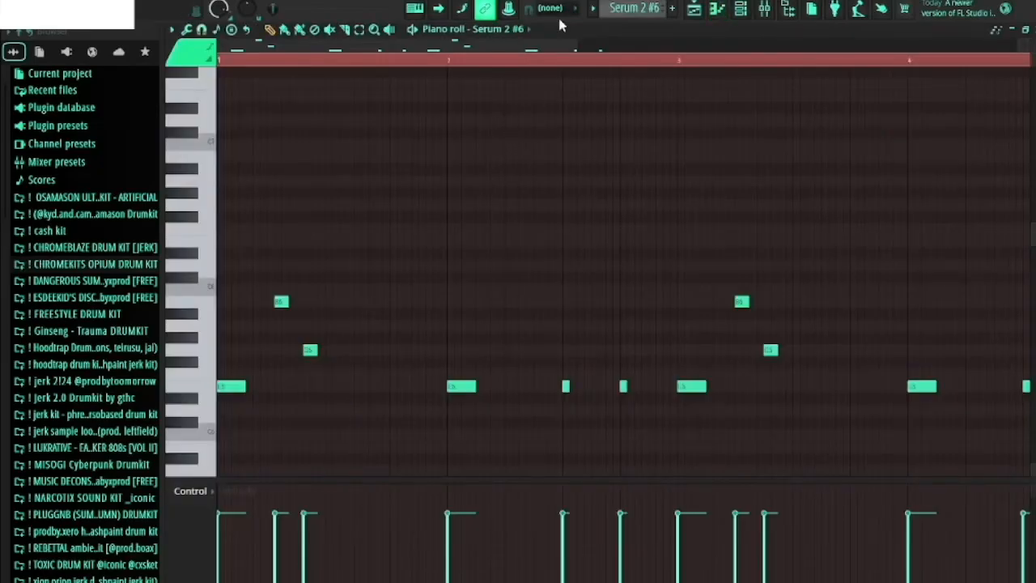
scroll(387, 138, down, 2)
key(space)
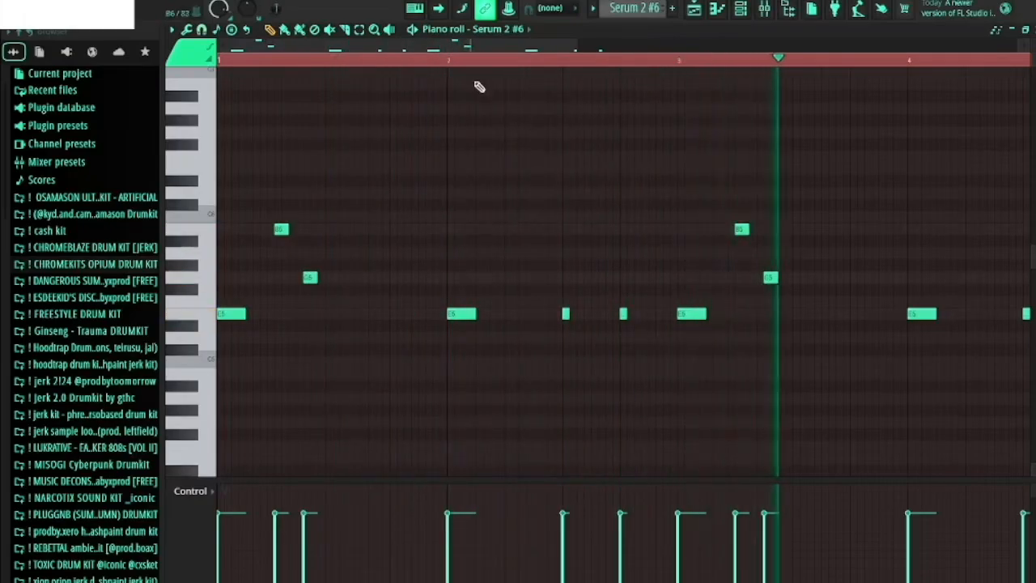
drag(488, 44, 590, 41)
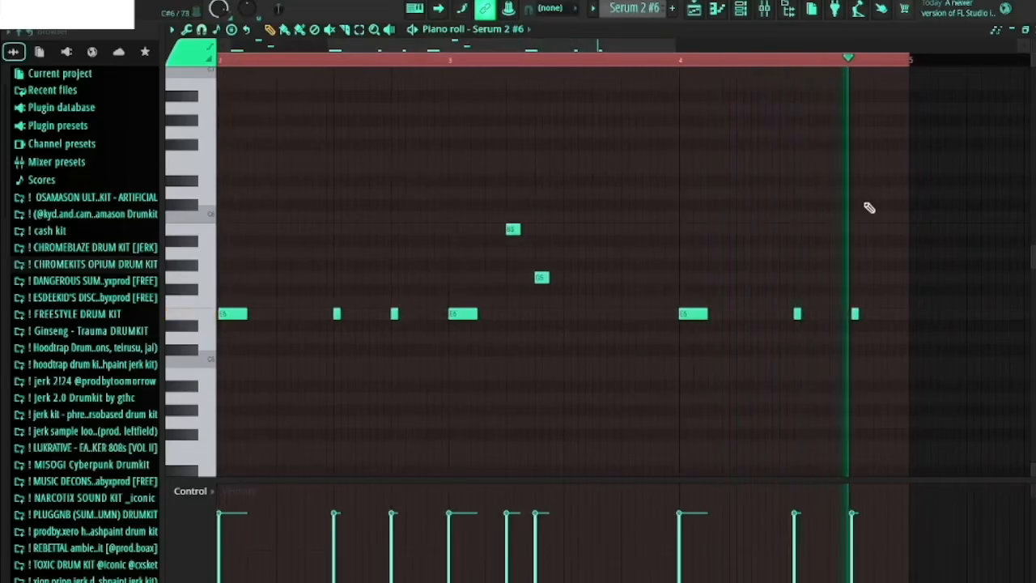
Step: Open the Mixer and check the Fruity Parametric EQ 2 curve on the Serum 2 #4 insert
click(767, 12)
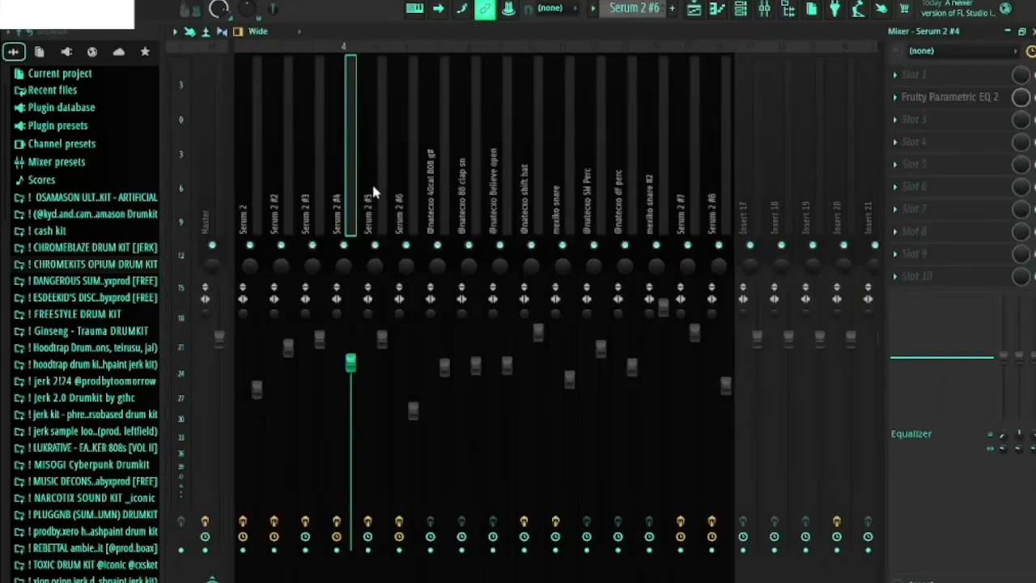
click(939, 96)
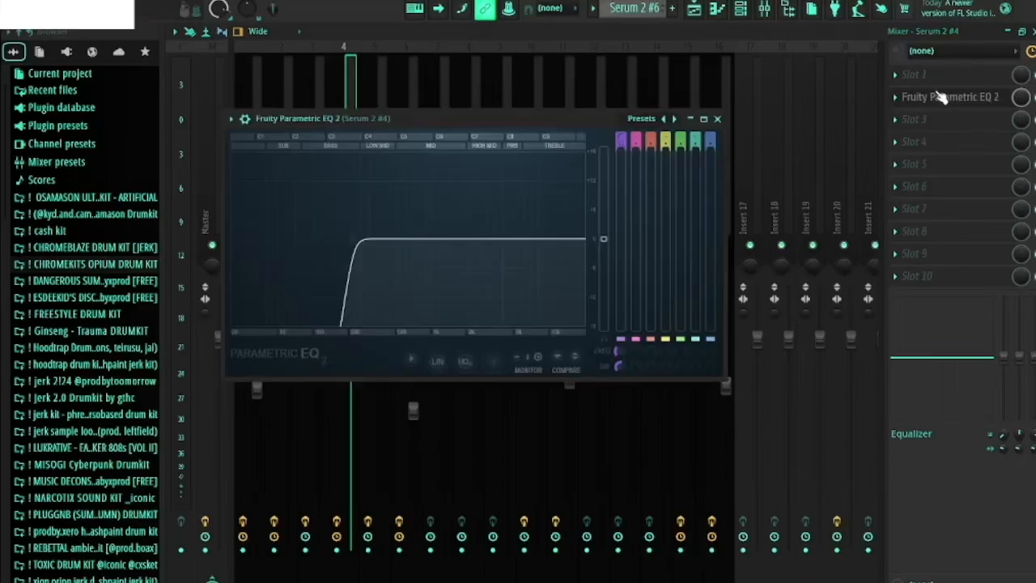
key(Escape)
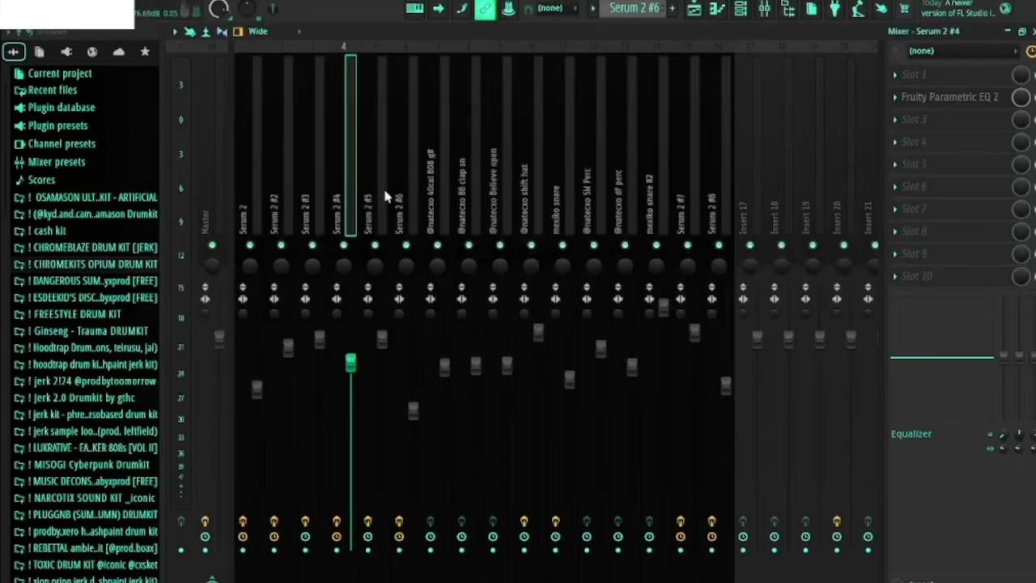
Step: Select the Serum 2 #6 mixer insert and examine its Fruity Parametric EQ 2 and Portal settings
click(386, 197)
click(398, 212)
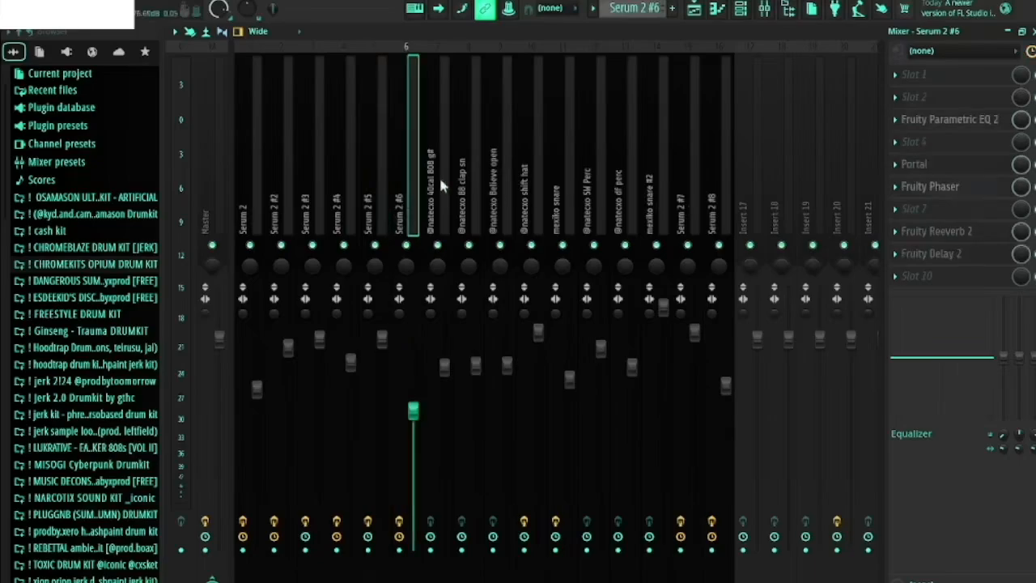
click(956, 120)
click(965, 124)
click(931, 165)
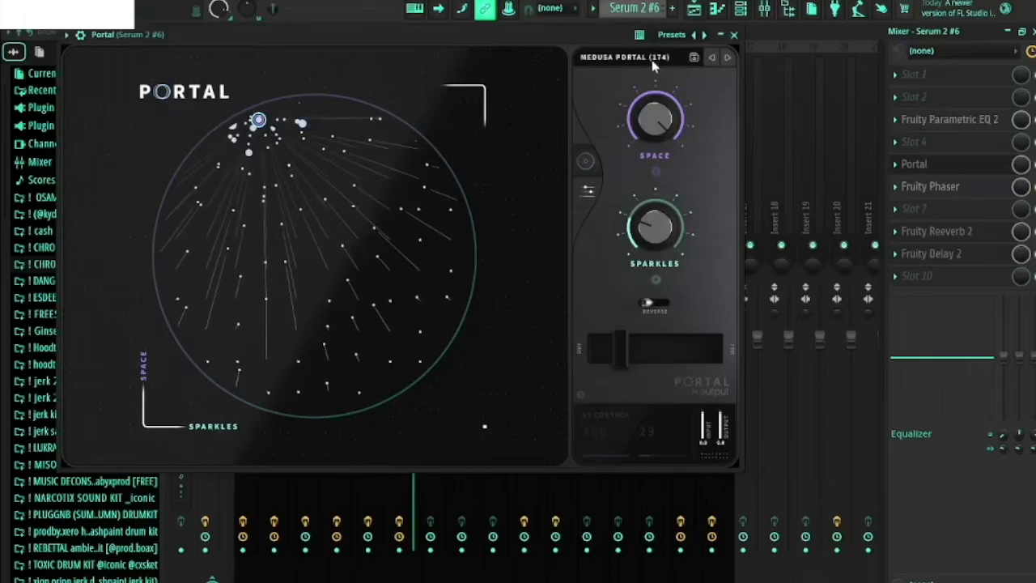
click(734, 35)
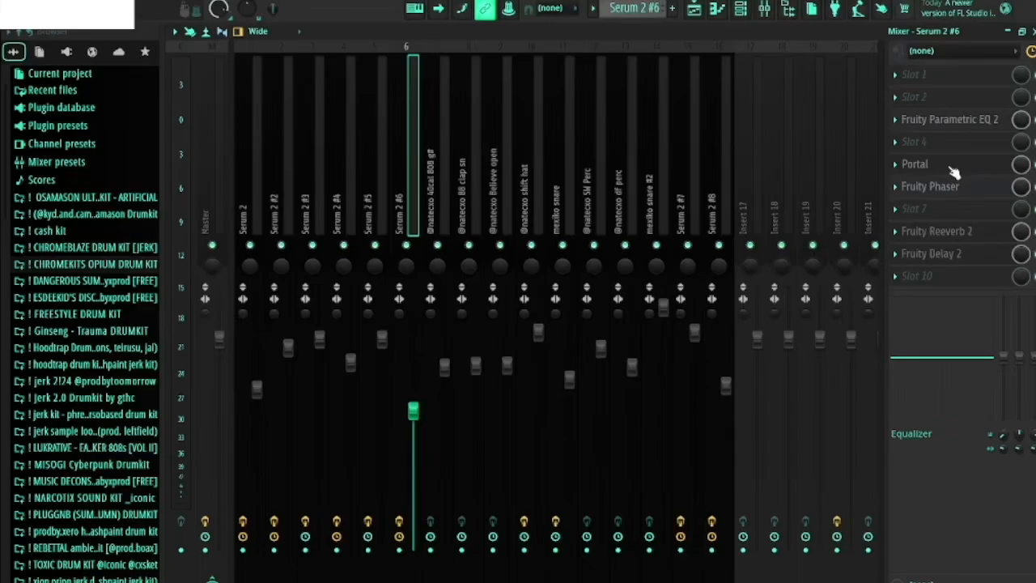
Step: Inspect the Fruity Phaser, Fruity Reeverb 2 and Fruity Delay 2 on the Serum 2 #6 insert, and return to the Playlist
click(952, 191)
key(Escape)
click(932, 231)
key(Escape)
click(933, 255)
key(Escape)
key(Escape)
key(Escape)
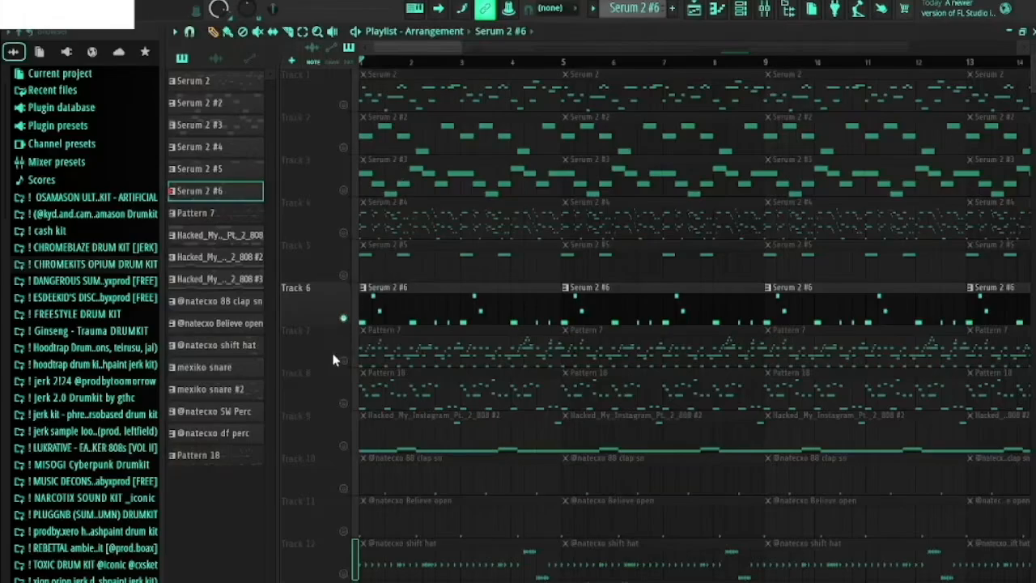
Step: Open Pattern 7 from Track 7 in the piano roll, fit all four bars in view and play it back
double_click(445, 354)
scroll(543, 117, up, 2)
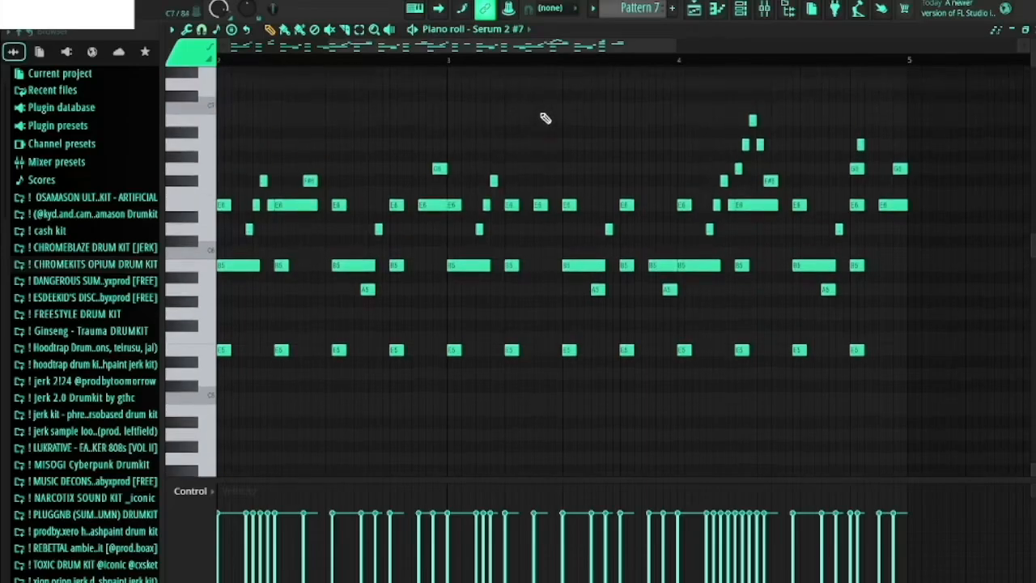
drag(375, 51, 113, 73)
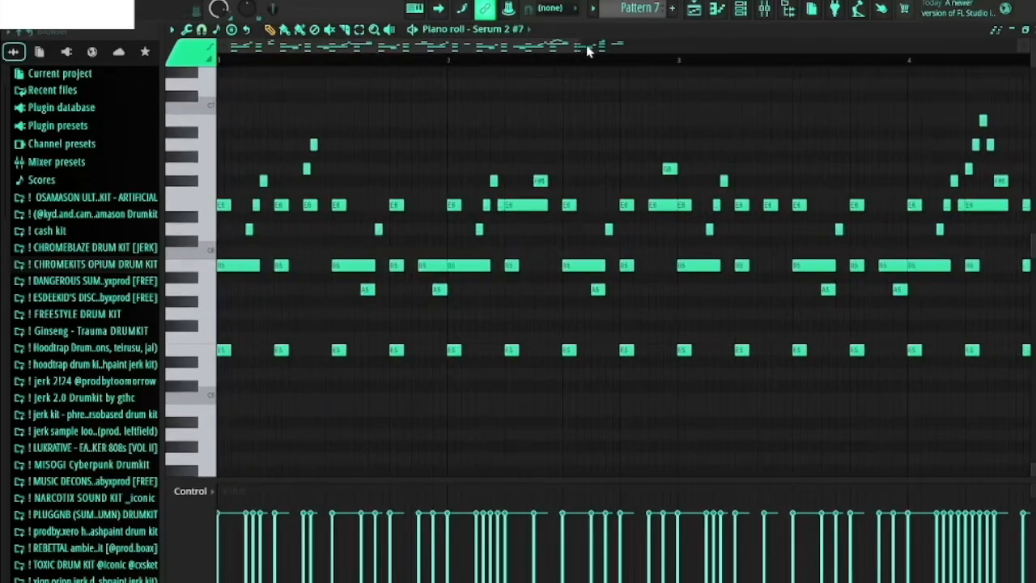
drag(575, 46, 695, 46)
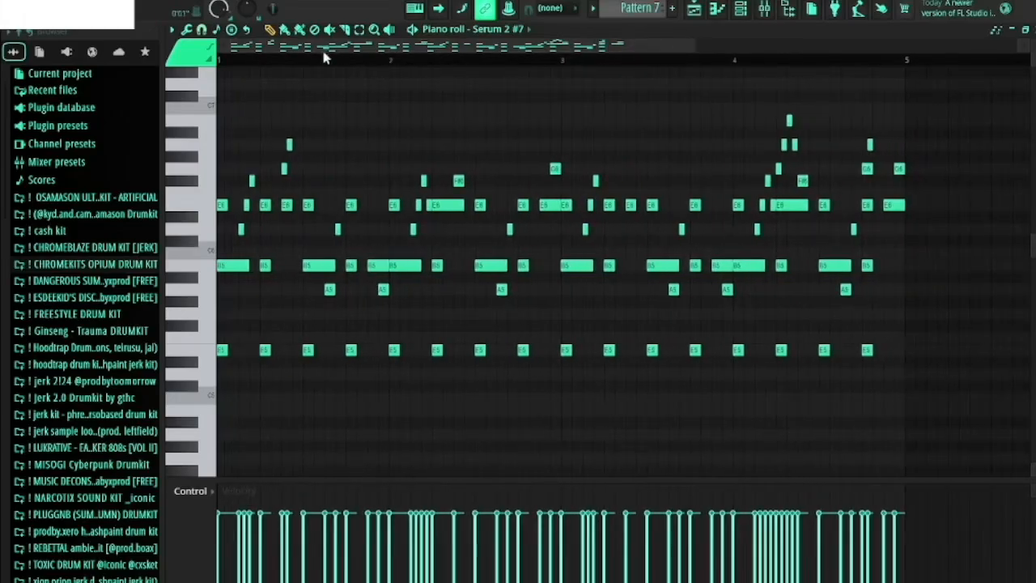
key(space)
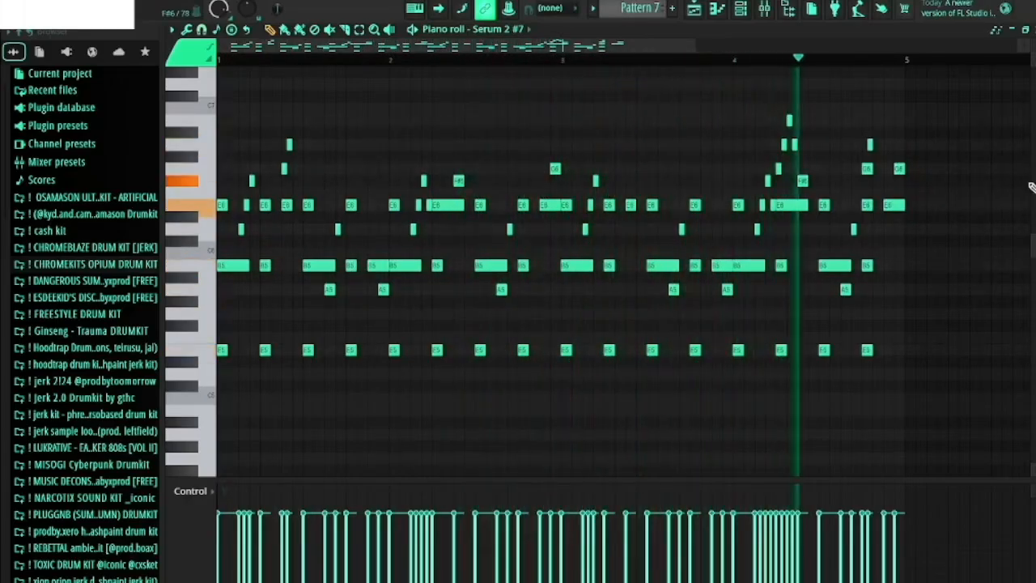
key(space)
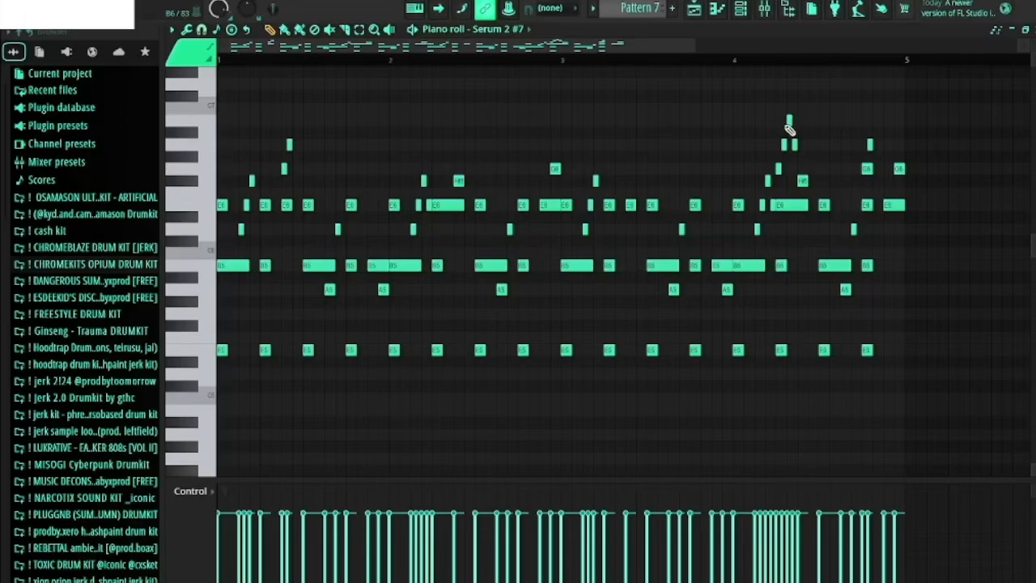
Step: Inspect the Fruity Parametric EQ 2 and Portal on the Serum 2 #7 mixer insert, and return to the piano roll
click(775, 3)
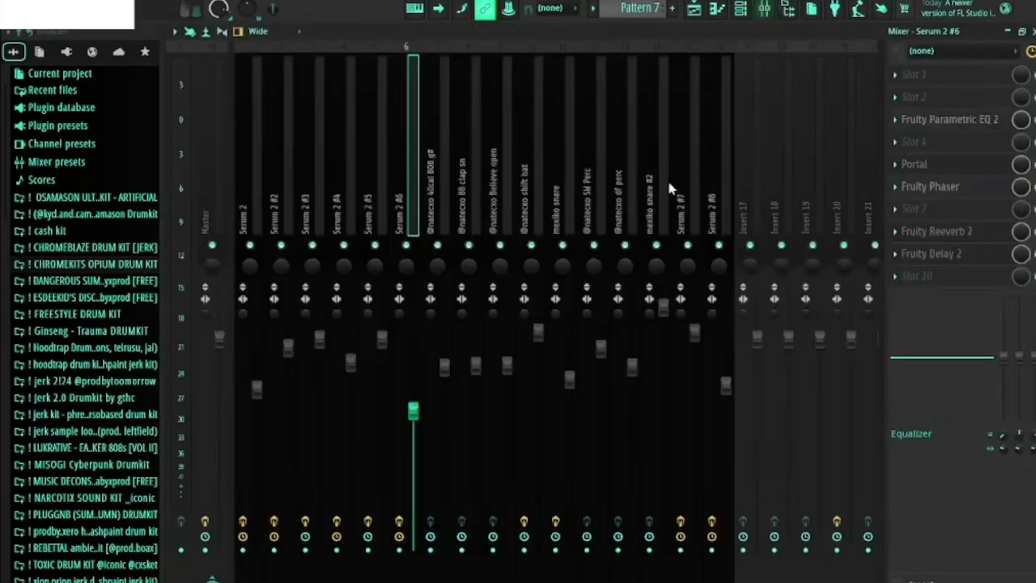
click(680, 176)
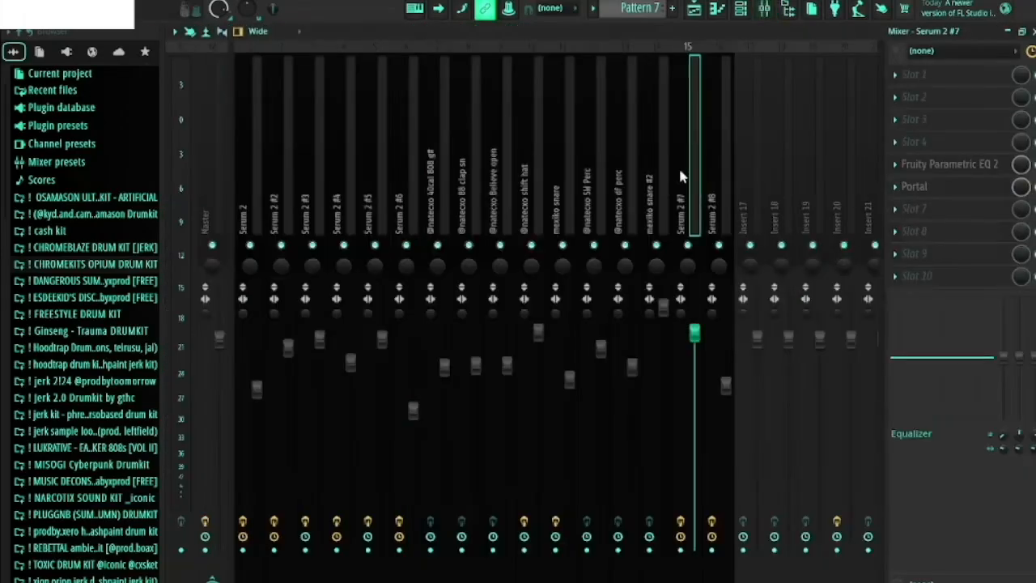
click(946, 166)
click(939, 170)
click(923, 188)
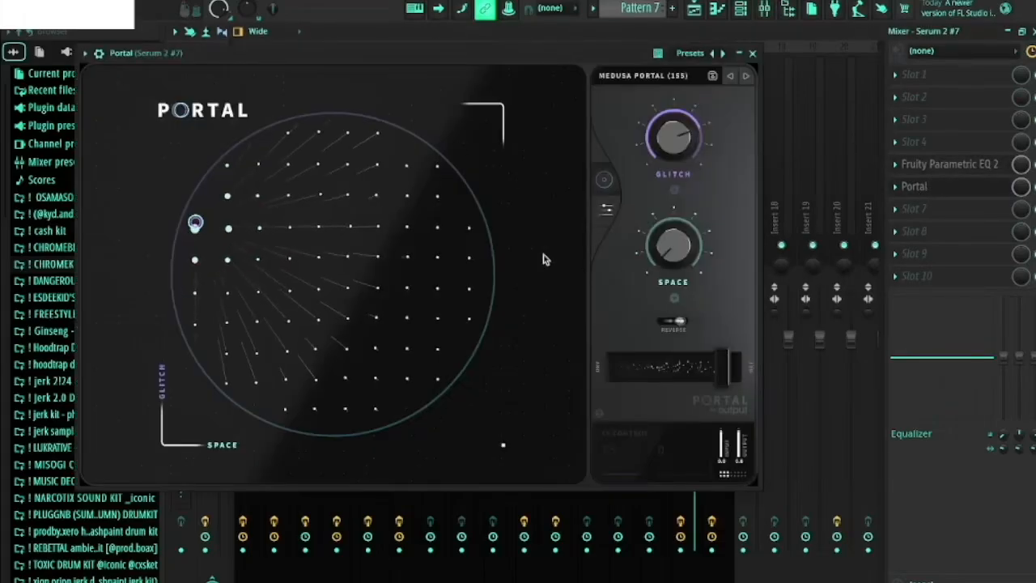
key(Escape)
key(F7)
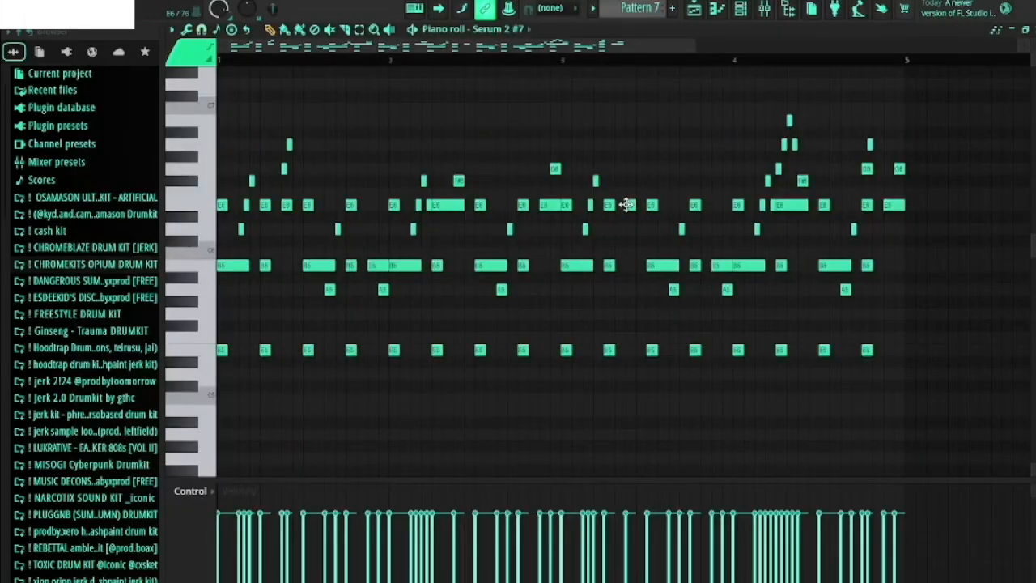
Step: Solo Track 8 in the Playlist and open its Pattern 18 in the piano roll
key(F5)
right_click(354, 405)
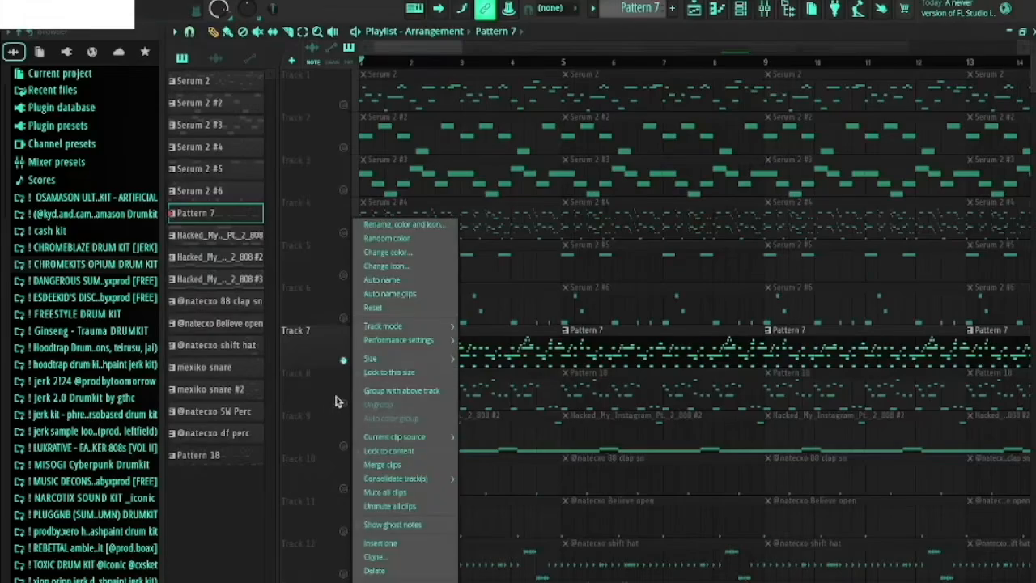
click(337, 396)
right_click(344, 403)
double_click(390, 388)
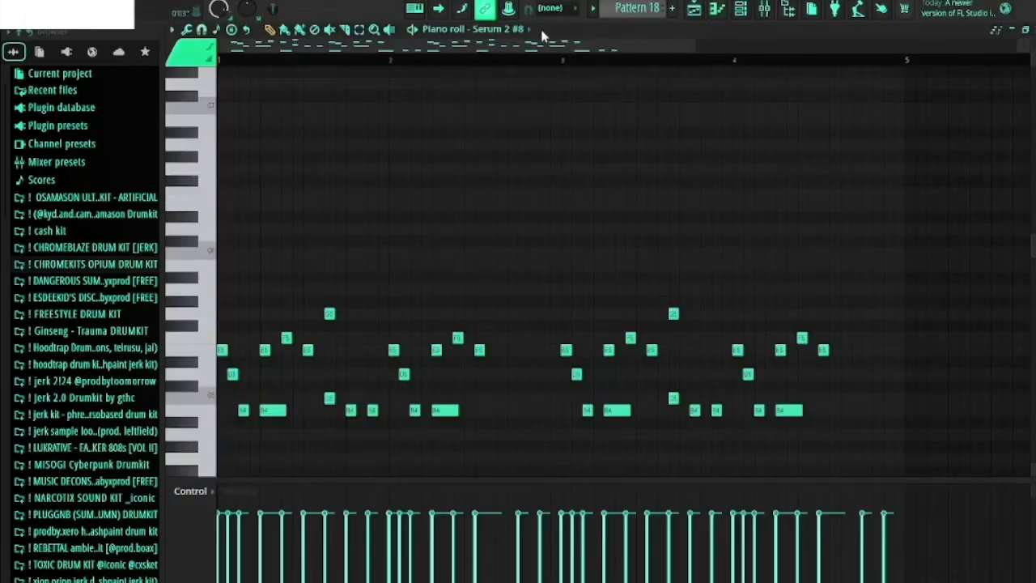
Step: Bring the lower notes of Pattern 18 into view and play back the Serum 2 #8 melody
scroll(365, 139, down, 2)
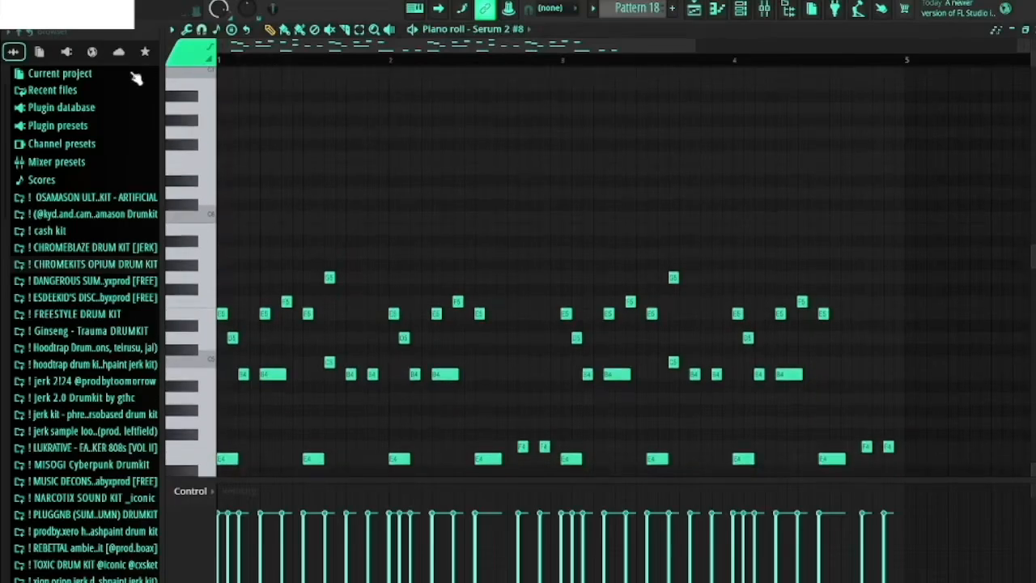
scroll(449, 143, down, 6)
key(space)
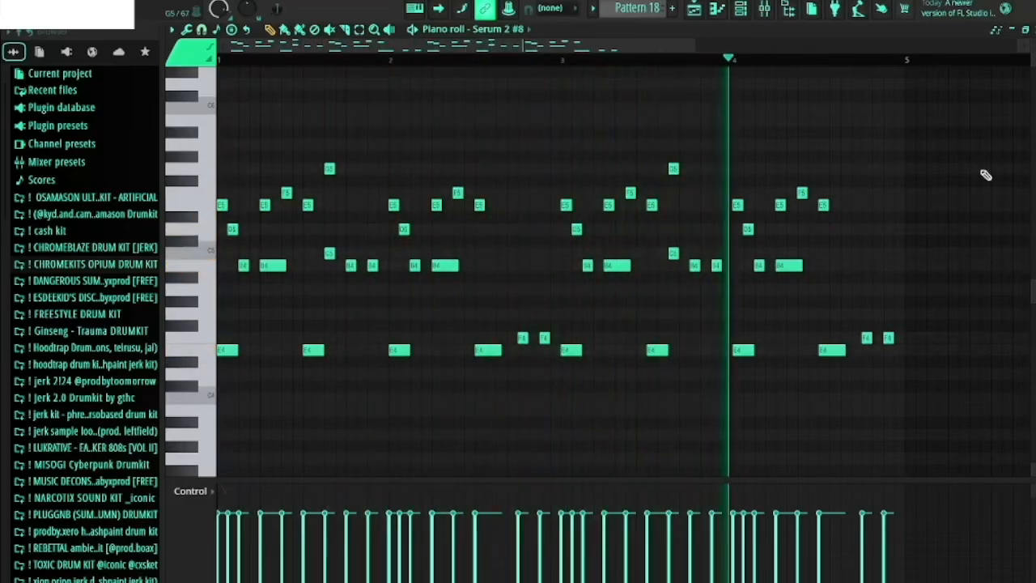
key(space)
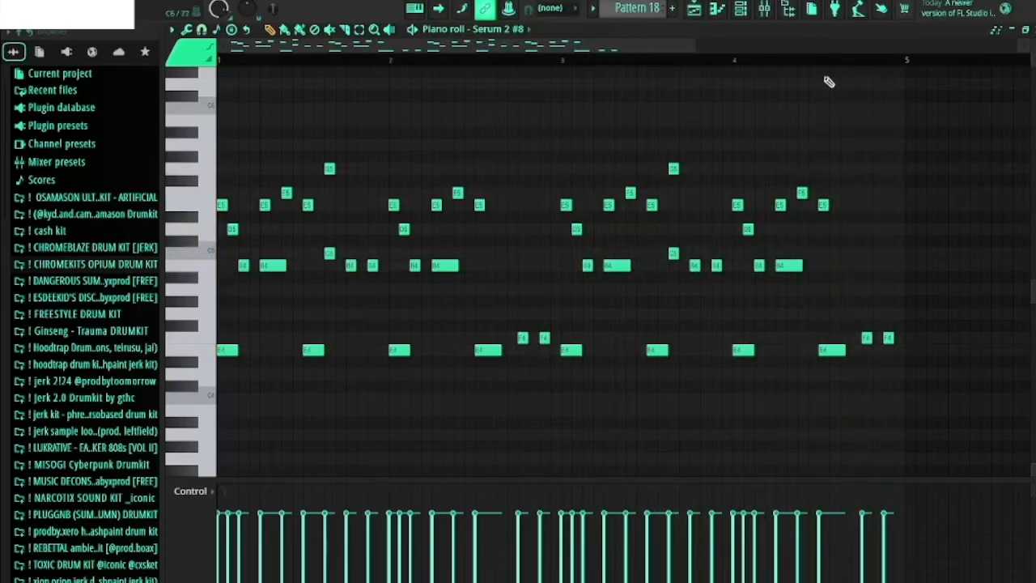
Step: Examine the Fruity Parametric EQ 2 and the ShaperBox 3 Time, Volume and Pan shapers on the Serum 2 #8 mixer insert
click(742, 10)
click(727, 107)
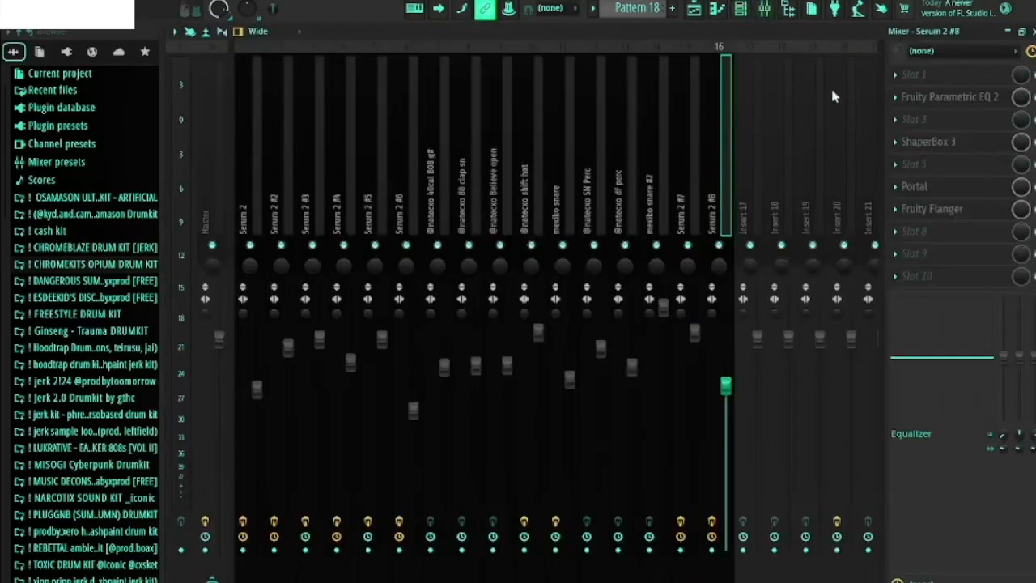
click(972, 98)
key(Escape)
click(963, 141)
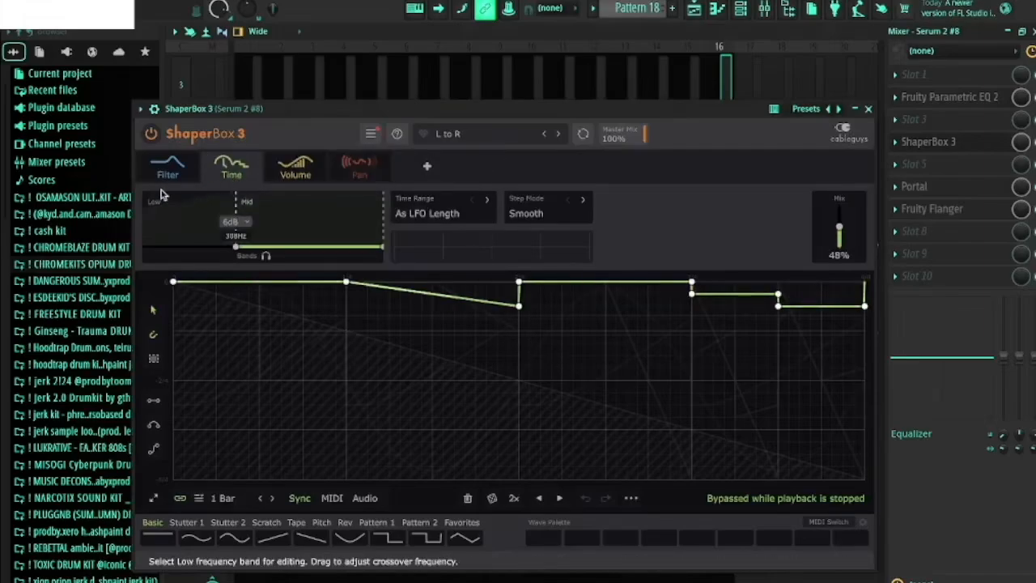
click(295, 166)
click(360, 177)
click(915, 191)
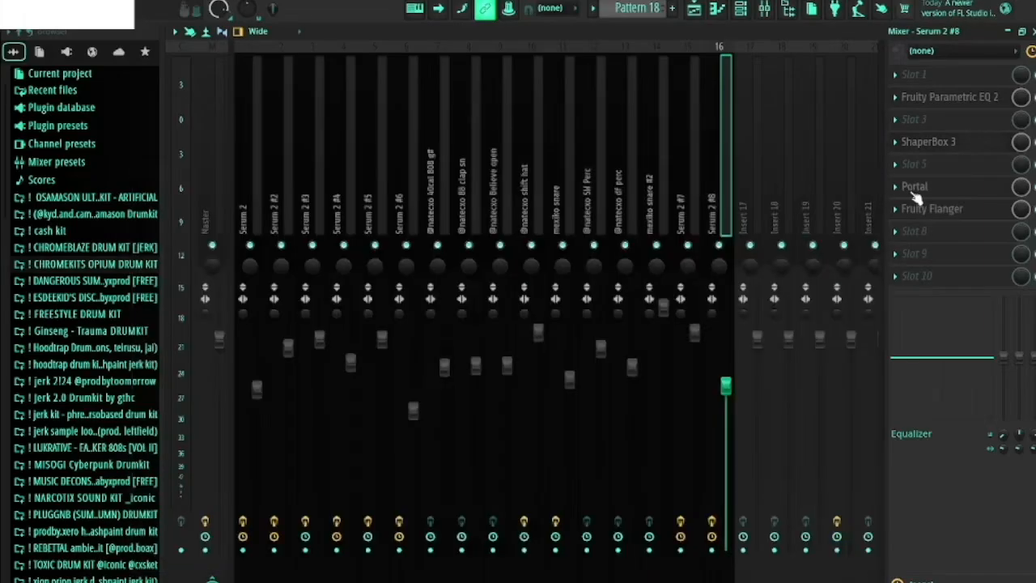
Step: Inspect the Portal and Fruity Flanger settings on the Serum 2 #8 insert, and return to the Playlist
click(943, 190)
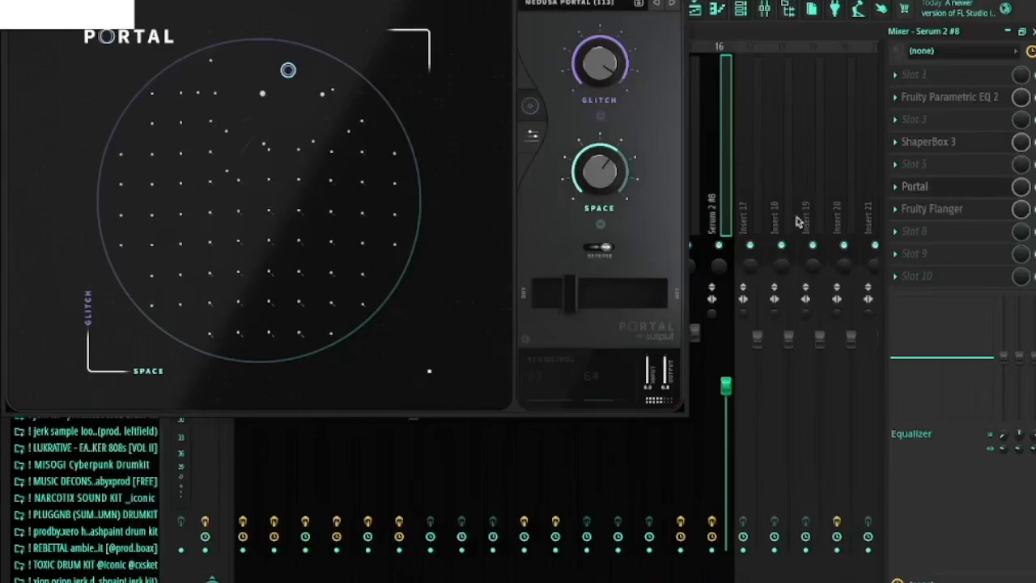
click(589, 6)
click(671, 4)
click(933, 209)
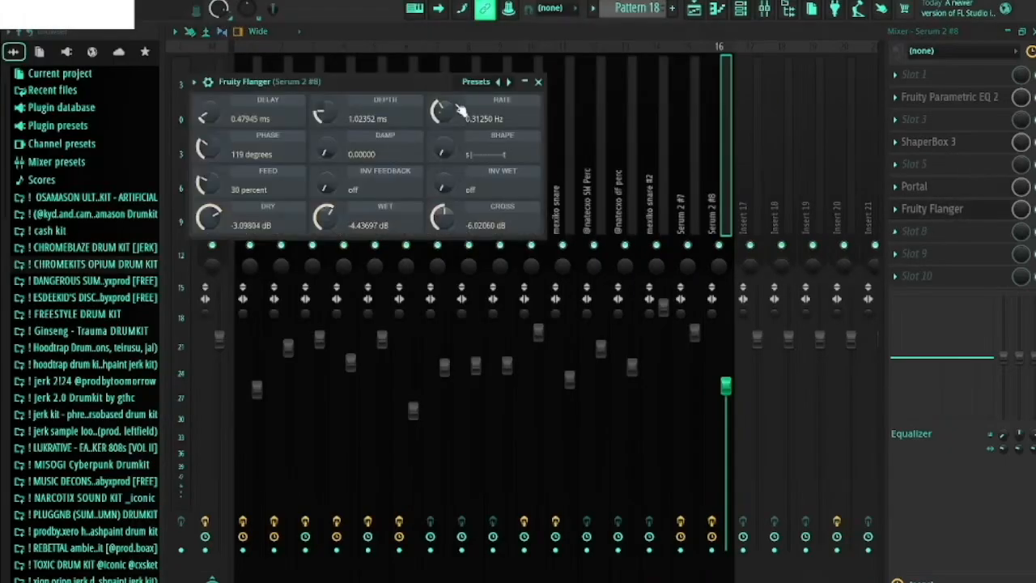
key(Escape)
key(Escape)
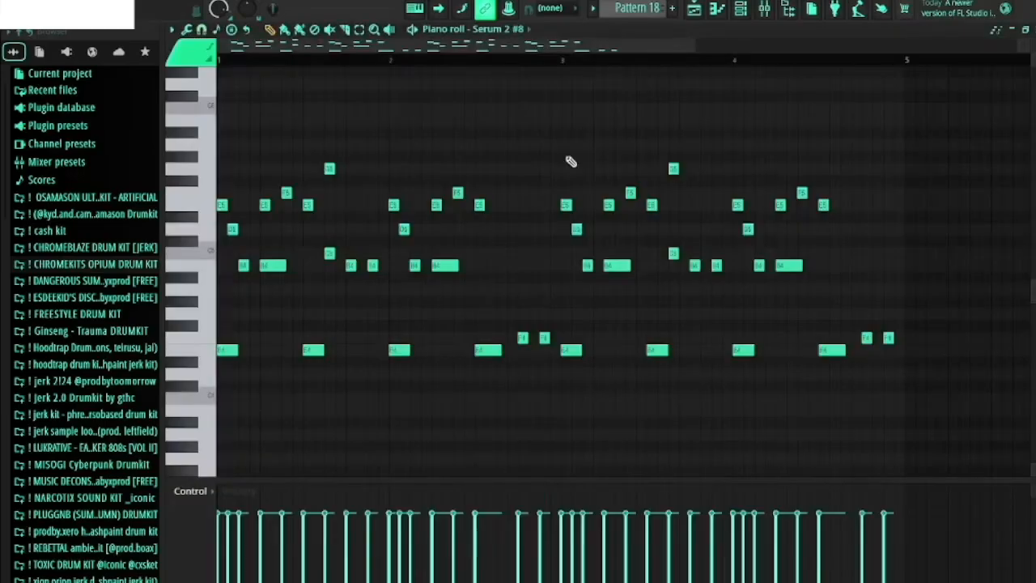
key(Escape)
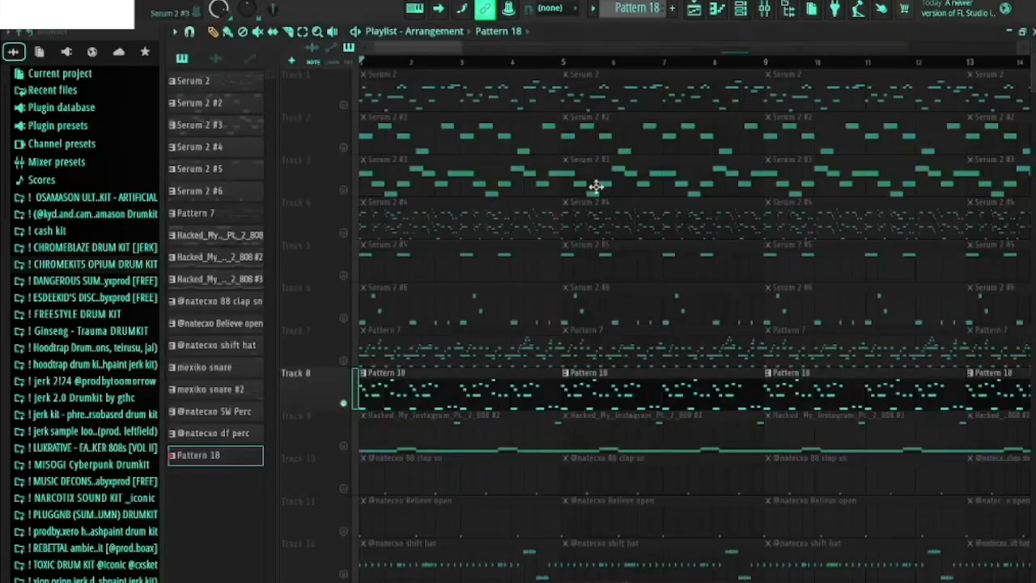
Step: Unmute Tracks 1 to 7 in the Playlist alongside Track 8
click(346, 360)
click(343, 317)
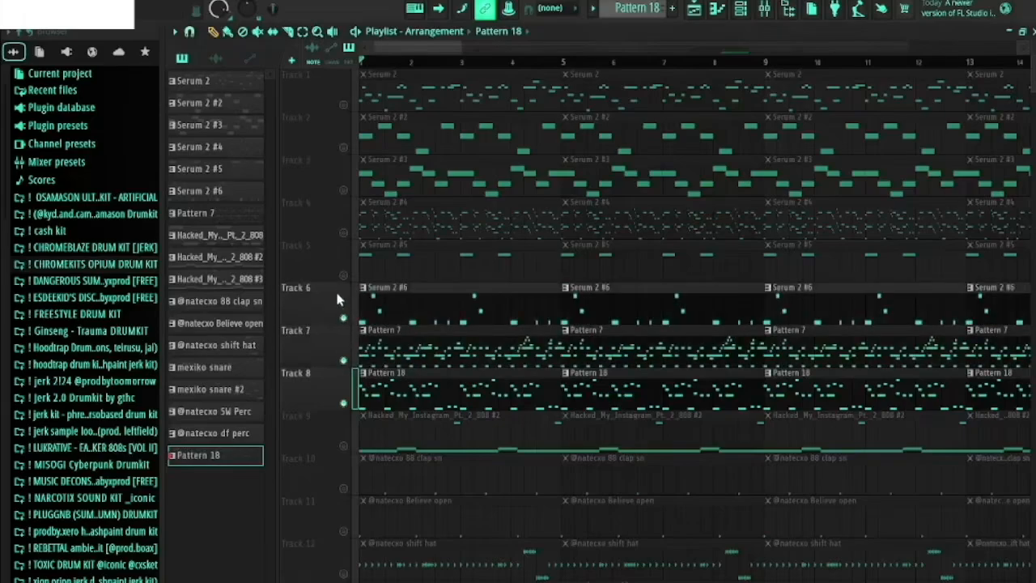
click(344, 276)
click(343, 233)
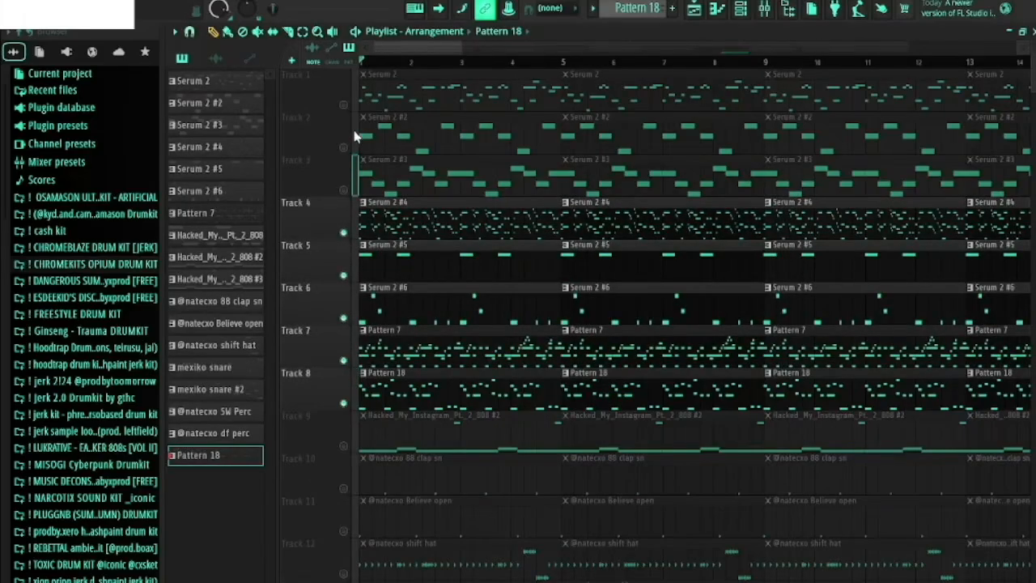
click(343, 147)
click(343, 189)
click(345, 105)
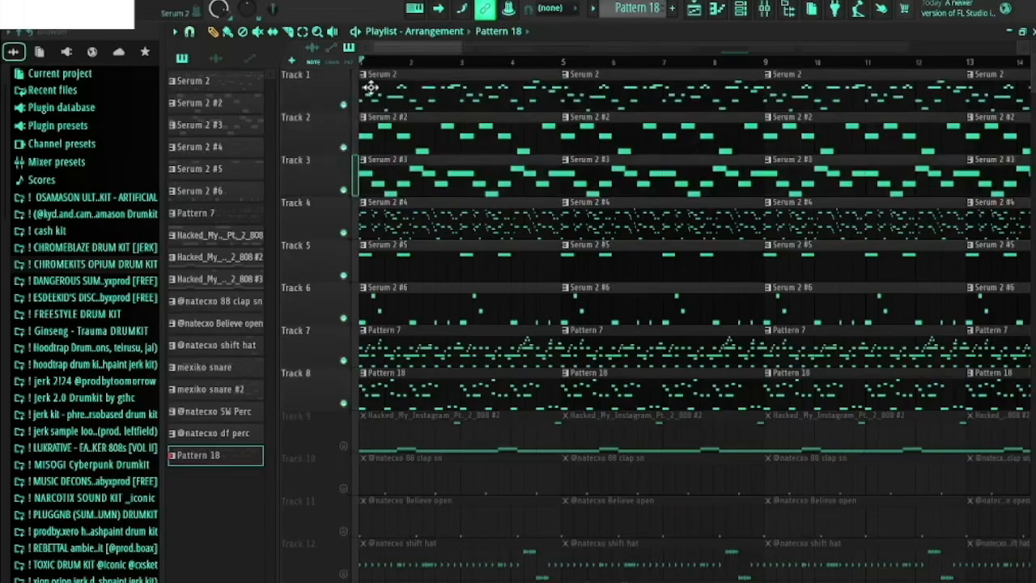
Step: Play back the eight melody tracks together, and solo the 808 on Track 9 in the Playlist
key(space)
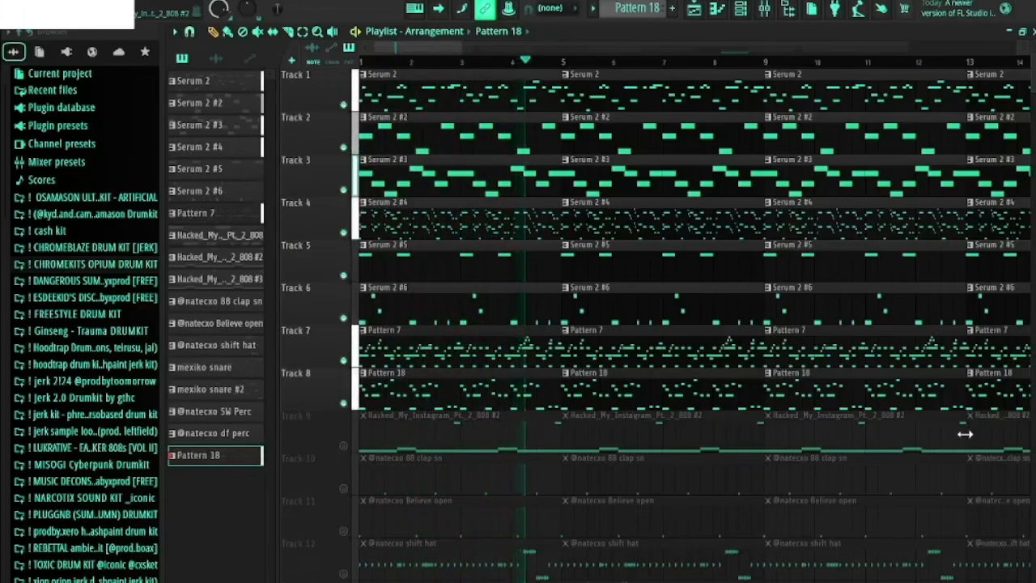
key(space)
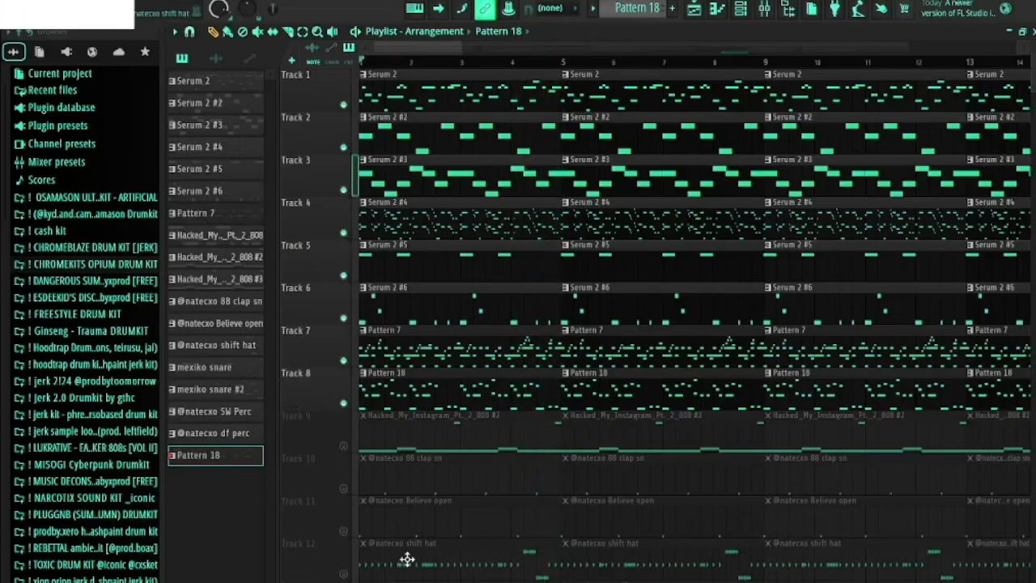
scroll(571, 315, down, 1)
right_click(345, 362)
scroll(468, 294, down, 1)
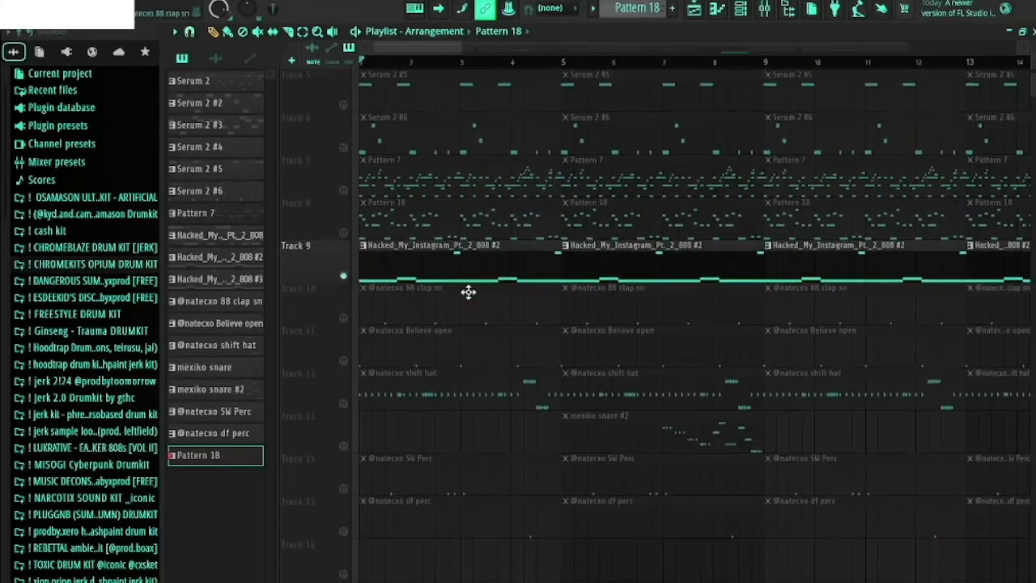
Step: Open the Hacked_My_Instagram_Pt._2_808 #2 pattern in the Piano roll, show its upper slide notes and play back the bassline
click(407, 260)
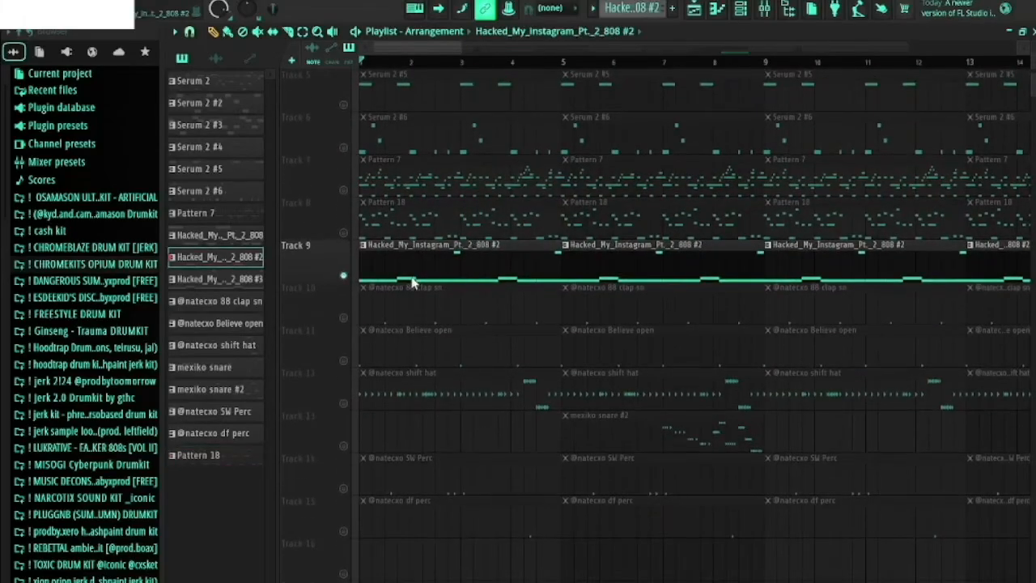
double_click(411, 261)
scroll(469, 194, left, 2)
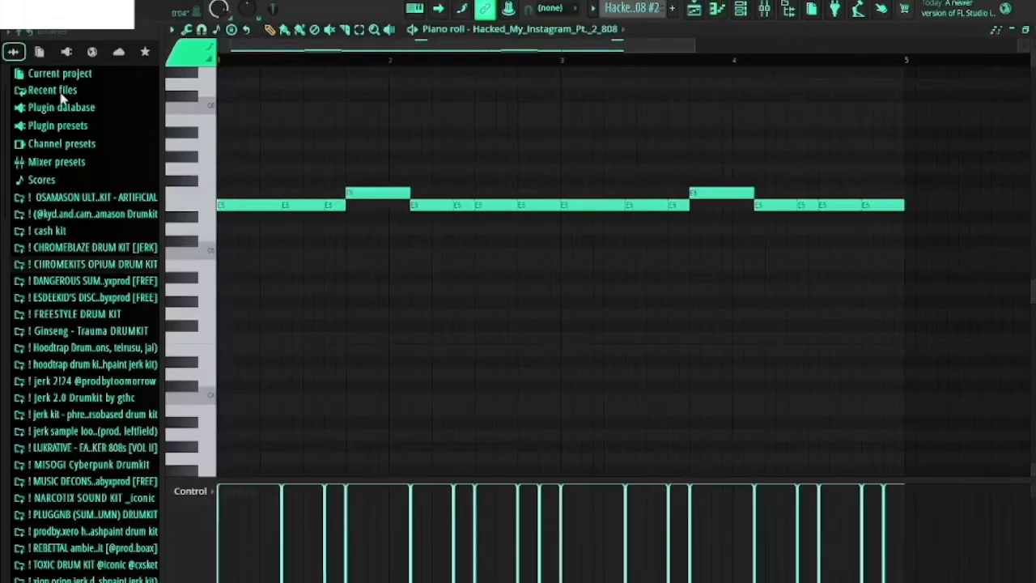
scroll(474, 195, up, 1)
key(space)
scroll(1002, 272, up, 2)
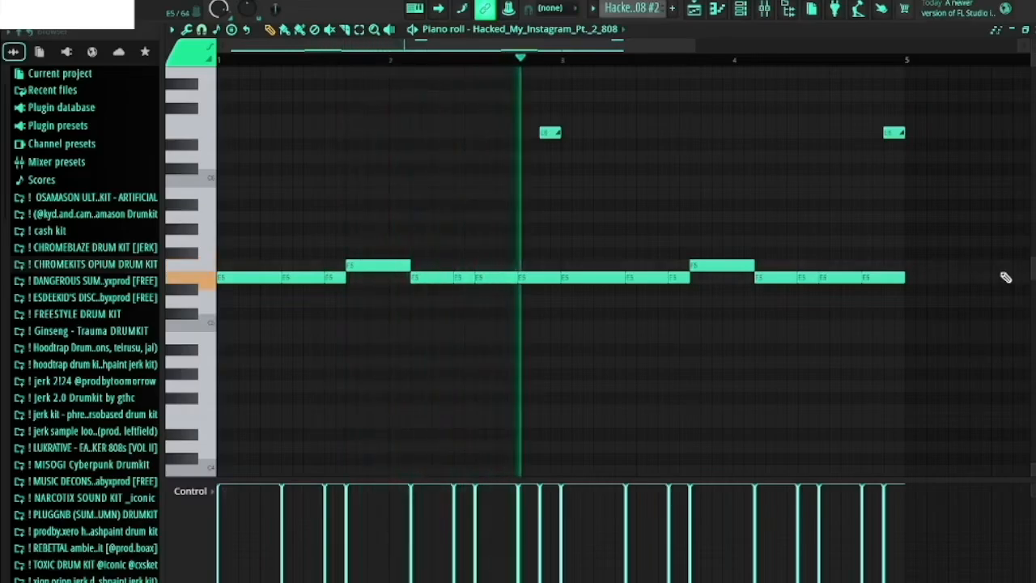
key(space)
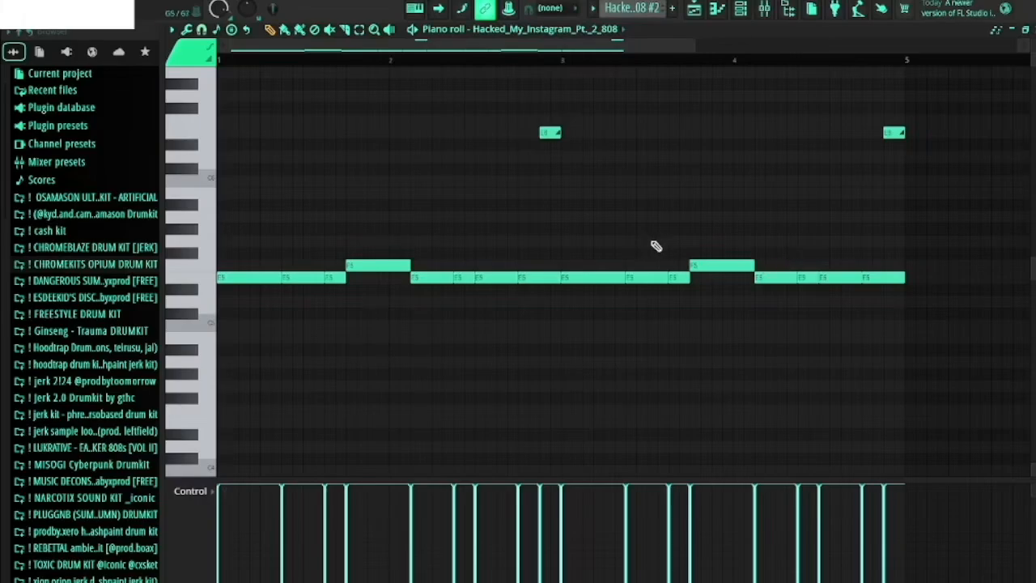
Step: Open the Hacked_My_Instagram_Pt._2_808 clip at bar 25 of Track 9 in the Piano roll and play back its notes
key(F5)
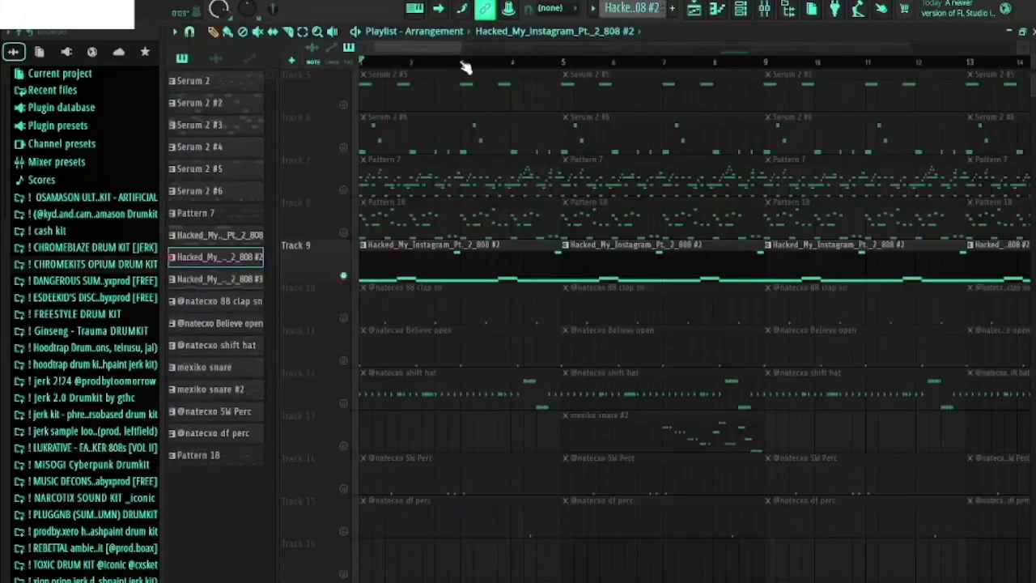
drag(437, 48, 572, 80)
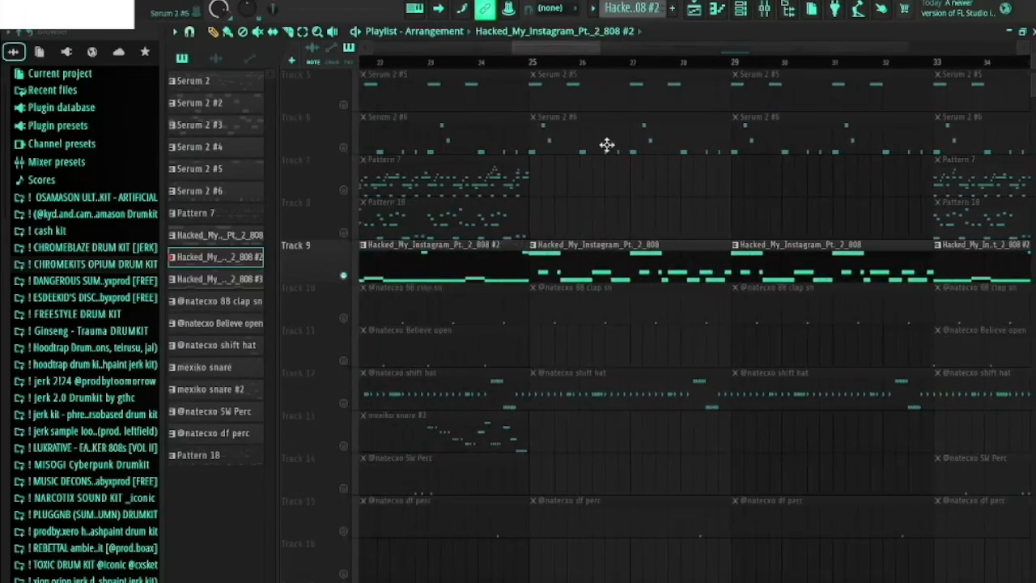
double_click(606, 248)
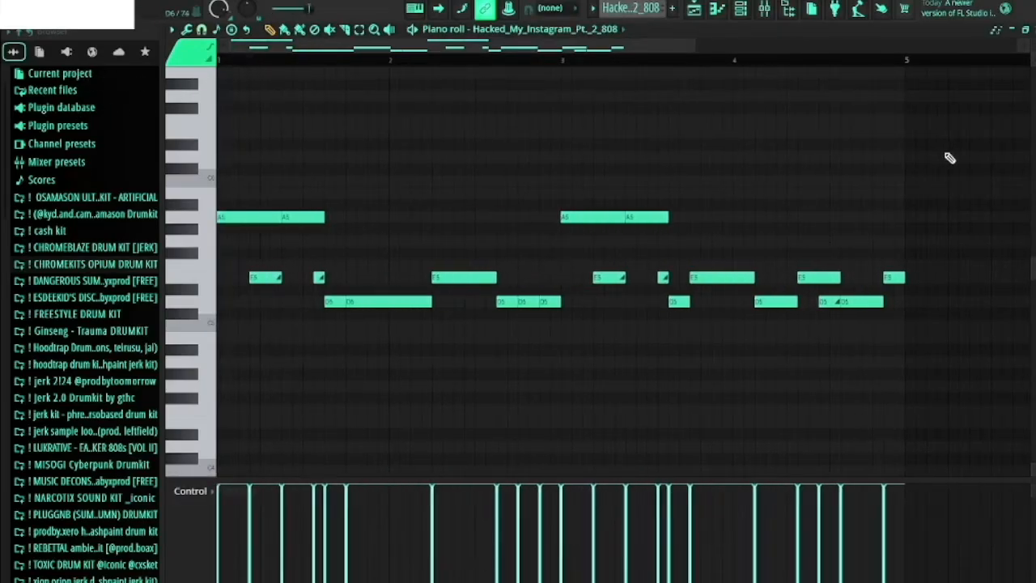
key(space)
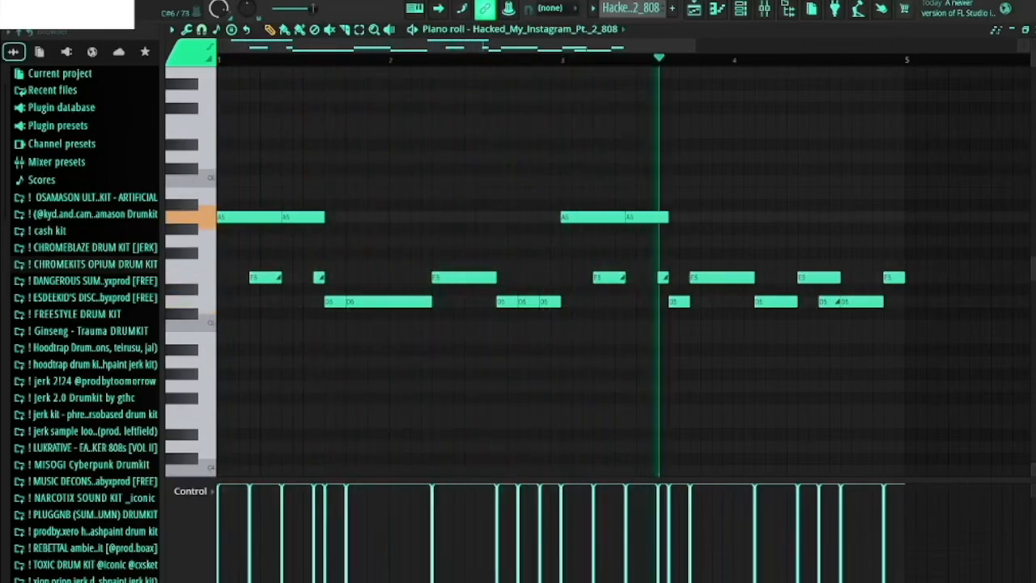
key(space)
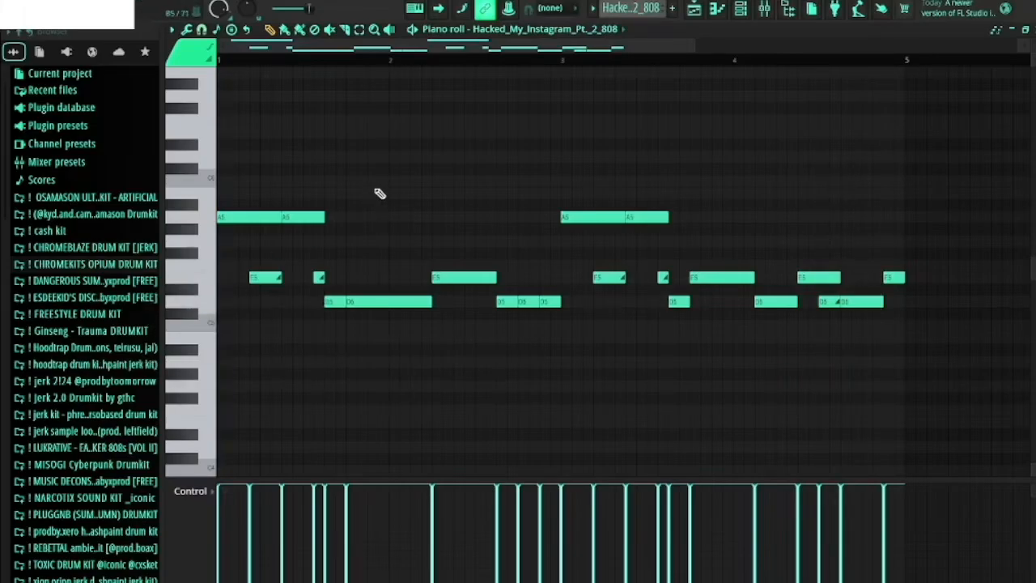
Step: Review the note properties of the first E5 slide note, and check the 808's channel in the Channel rack
double_click(261, 276)
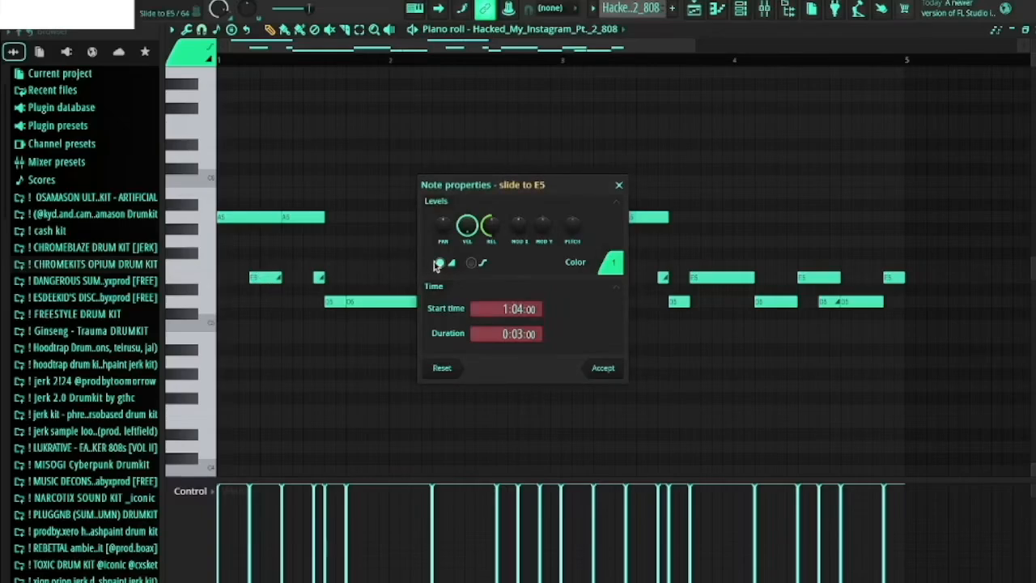
click(601, 367)
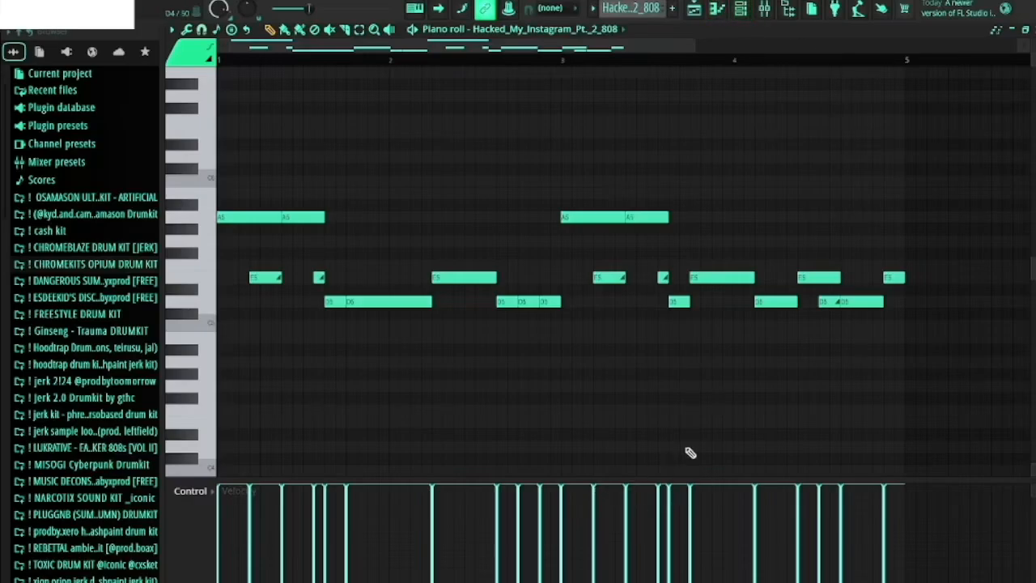
click(741, 9)
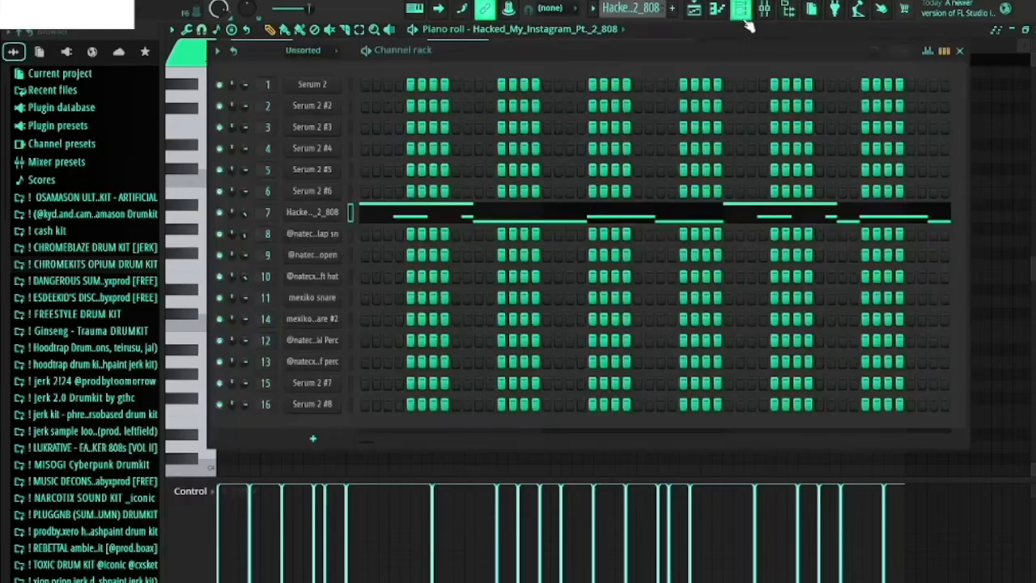
click(740, 9)
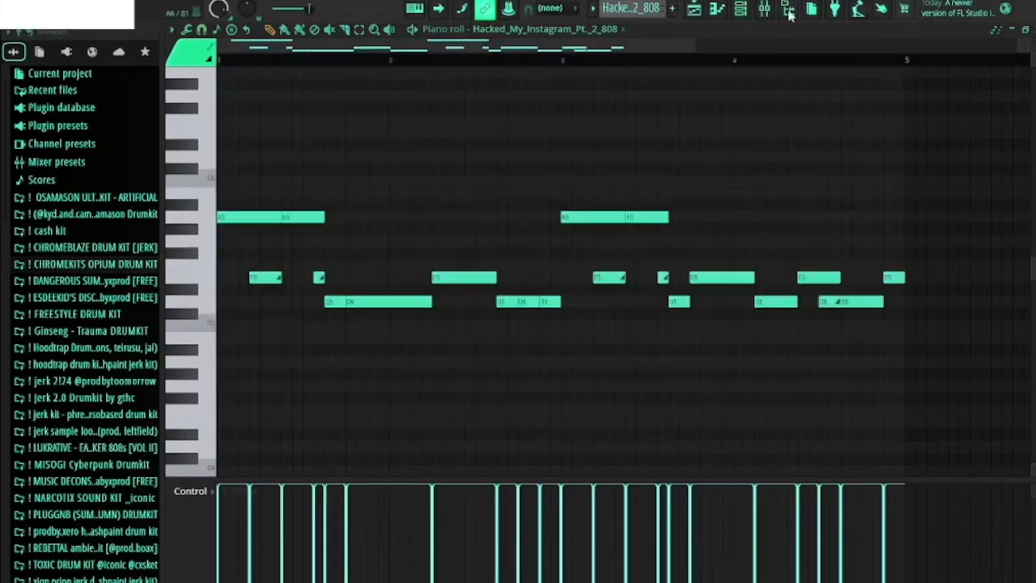
Step: Inspect the Fruity Soft Clipper on the Master mixer track, and return to the Playlist
click(765, 10)
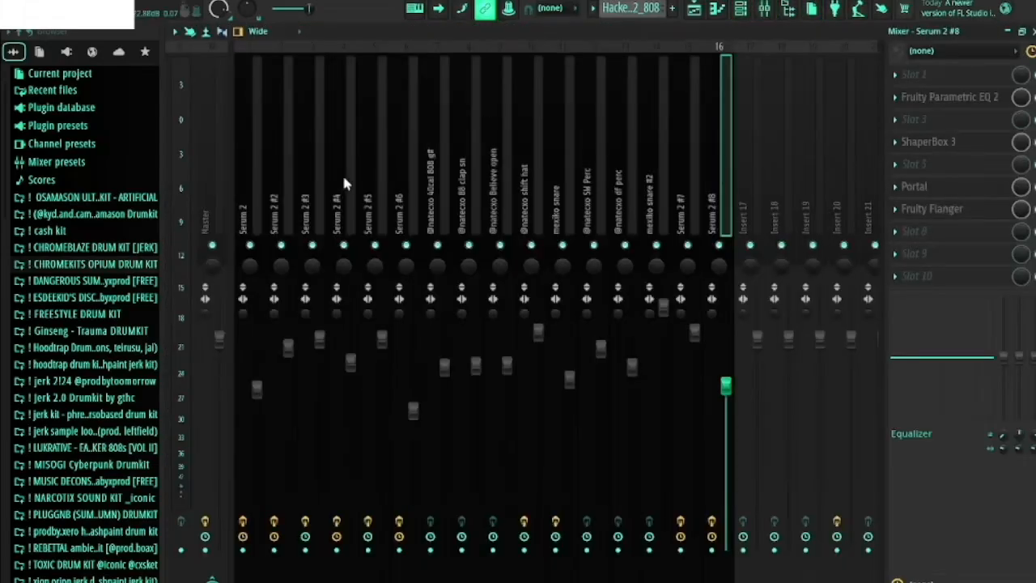
click(226, 203)
click(970, 190)
key(Escape)
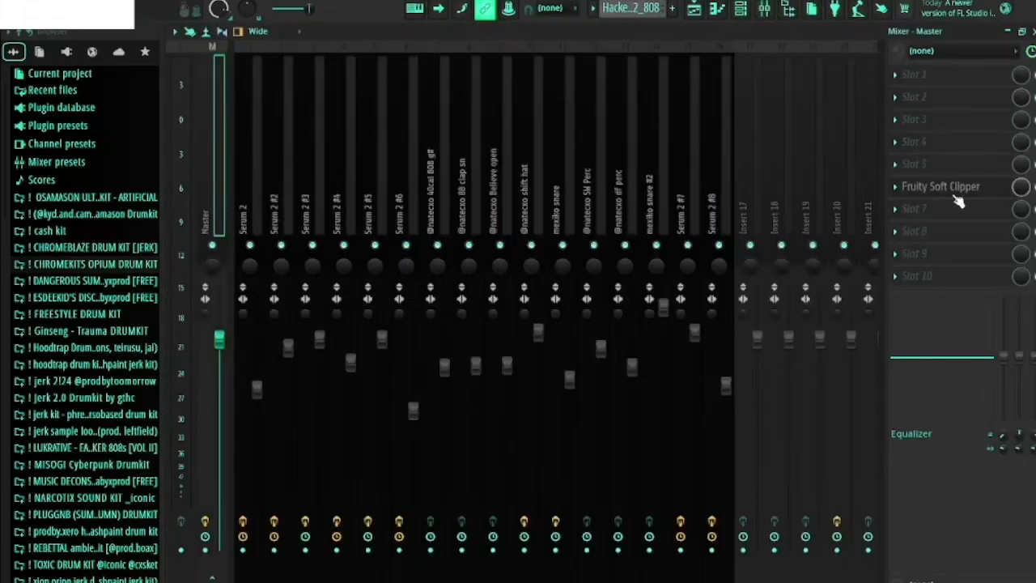
key(Escape)
key(Escape)
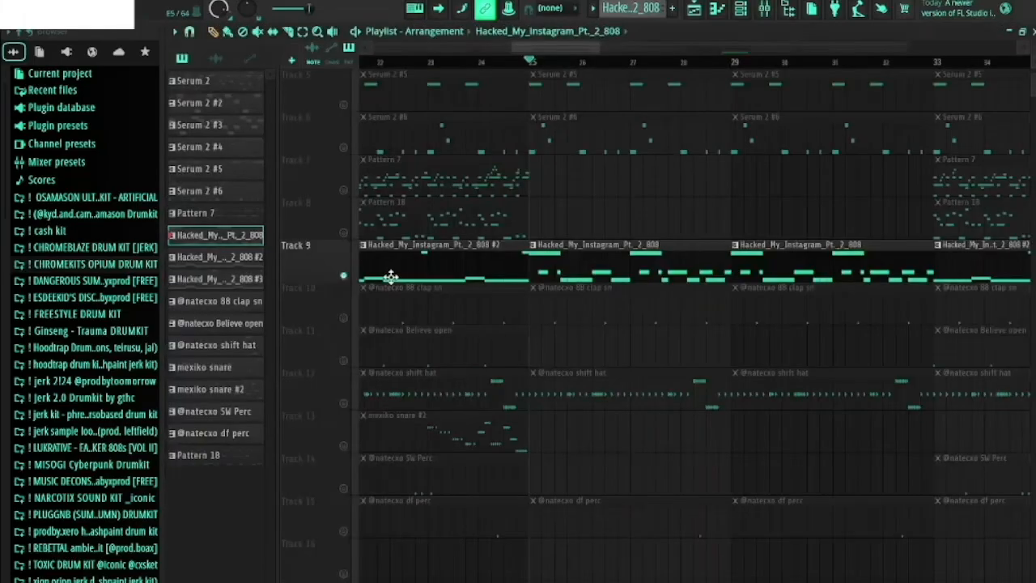
Step: Solo Track 10 and show the notes of the 88 clap sn channel in the Piano roll
click(344, 322)
drag(572, 49, 330, 102)
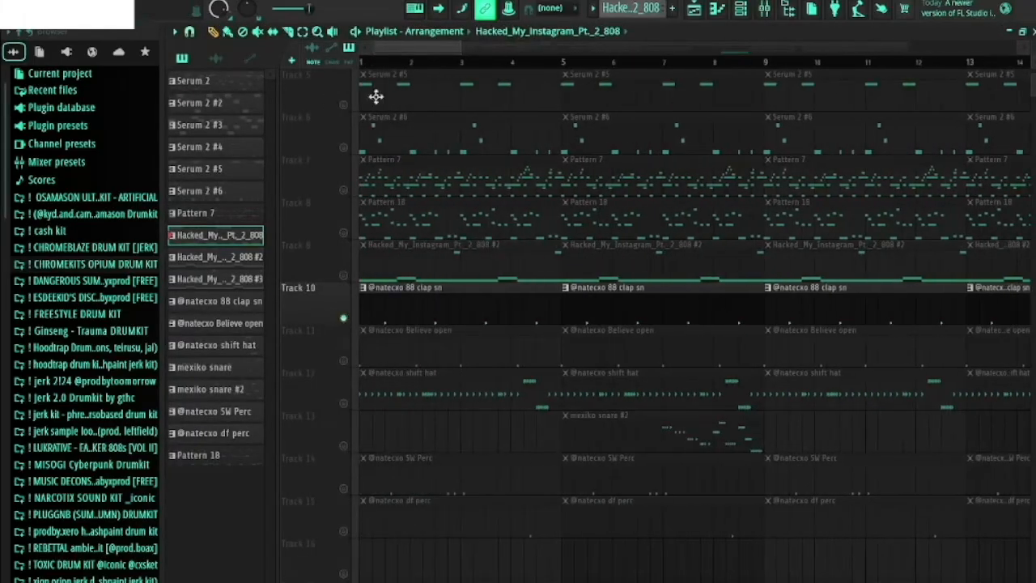
drag(448, 62, 178, 97)
double_click(492, 324)
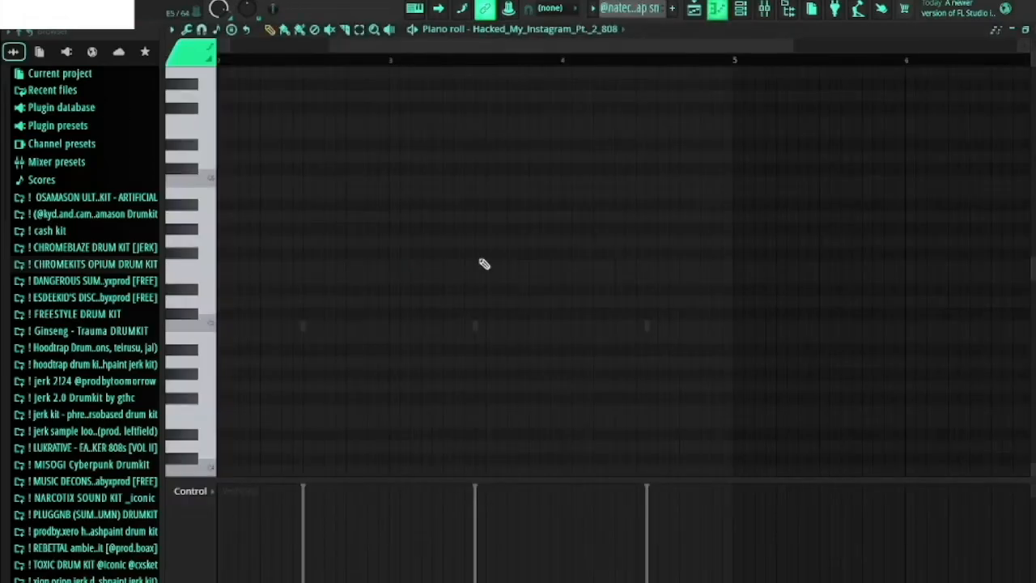
click(522, 36)
click(537, 48)
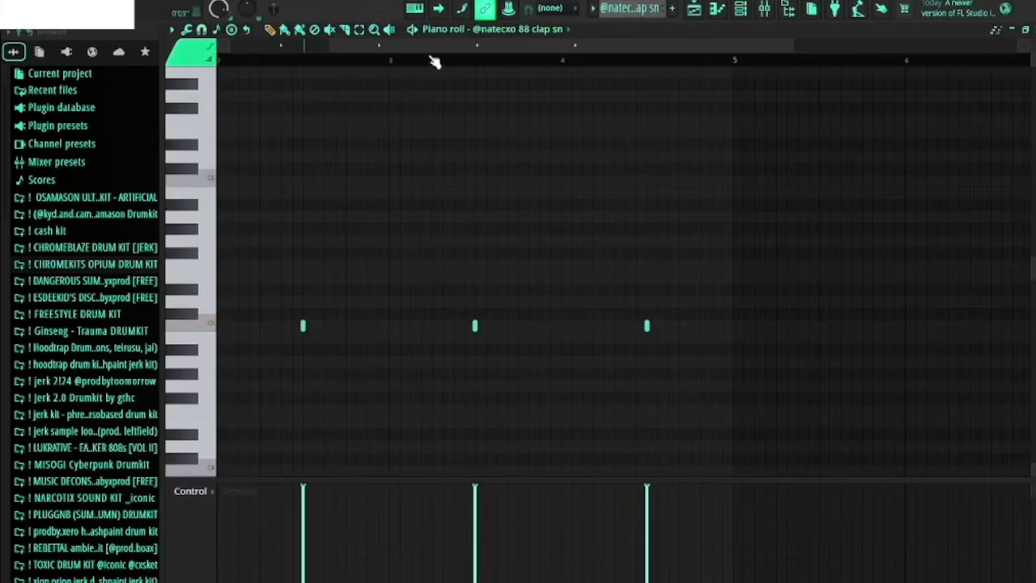
Step: Play back the 88 clap sn pattern from its first bar, and return to the Playlist
drag(429, 47, 317, 47)
key(space)
key(F5)
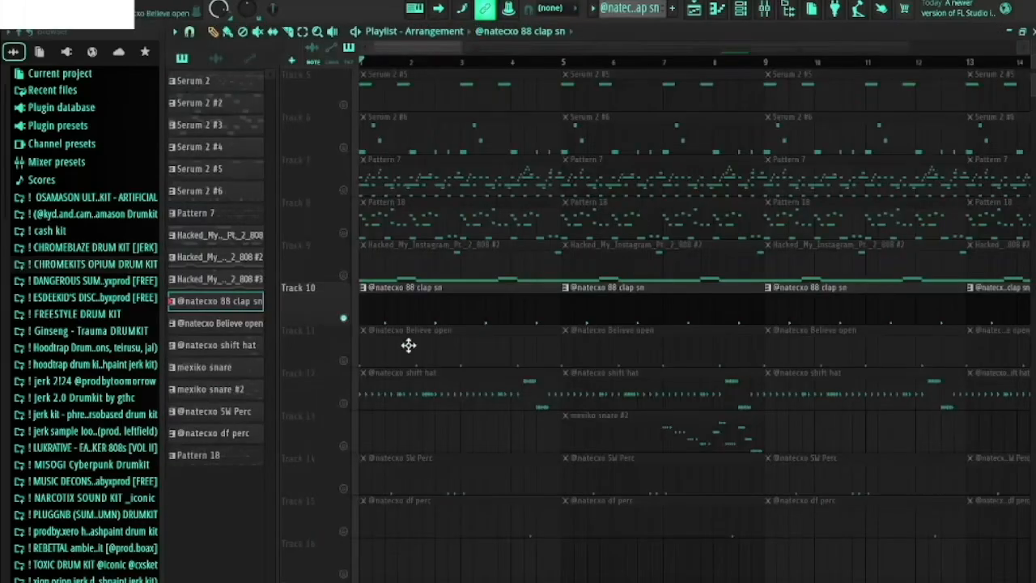
Step: Solo Track 11 and show the notes of the Believe open channel in the Piano roll
ctrl+click(346, 362)
double_click(369, 354)
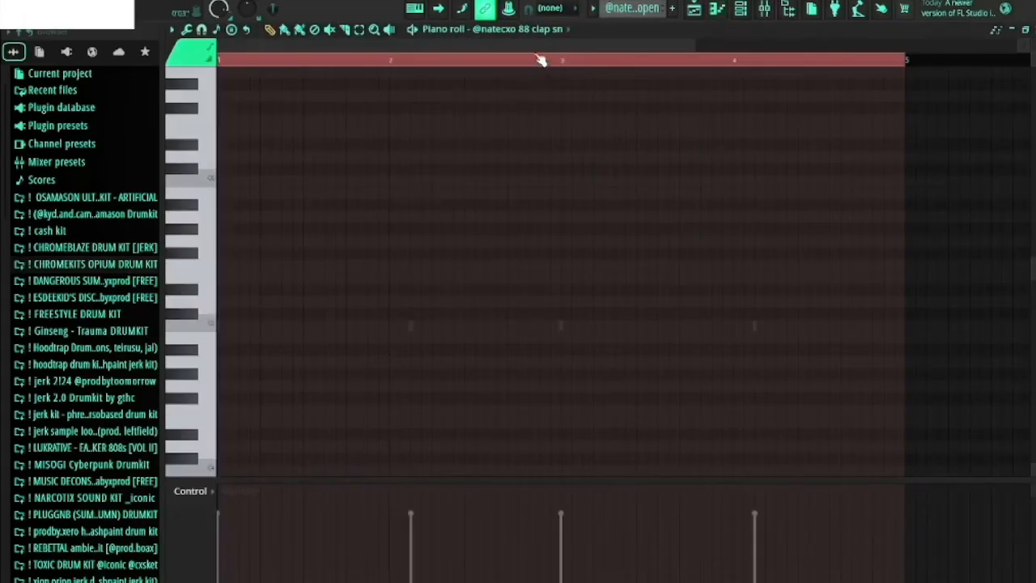
click(486, 30)
click(514, 53)
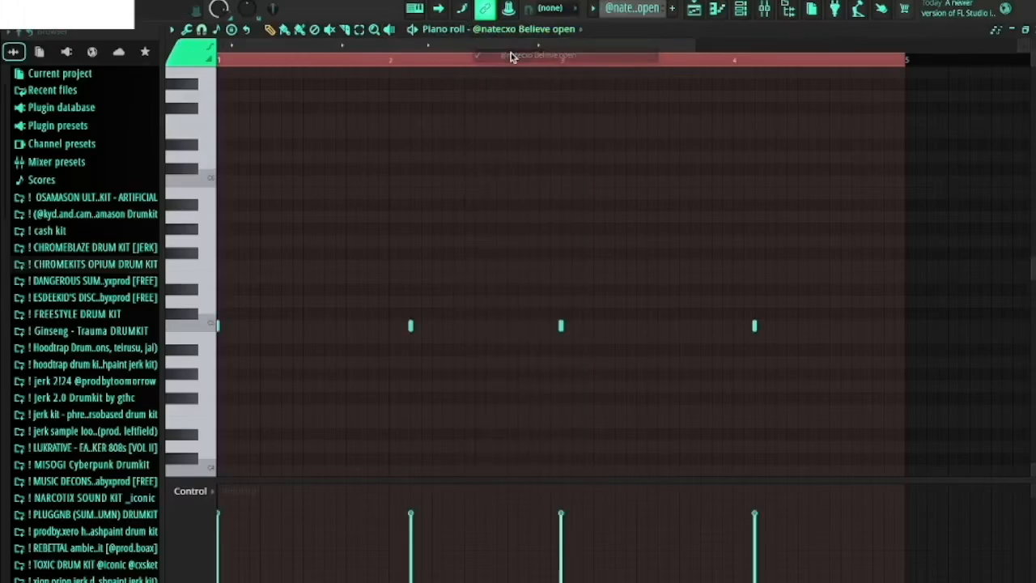
Step: Play back the Believe open hat pattern, and return to the Playlist
scroll(507, 154, down, 3)
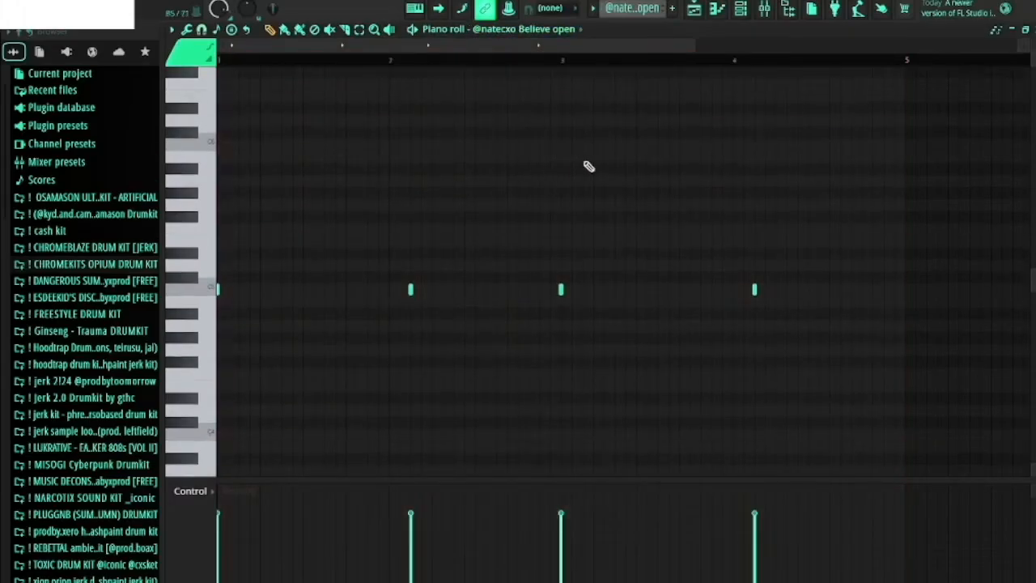
key(space)
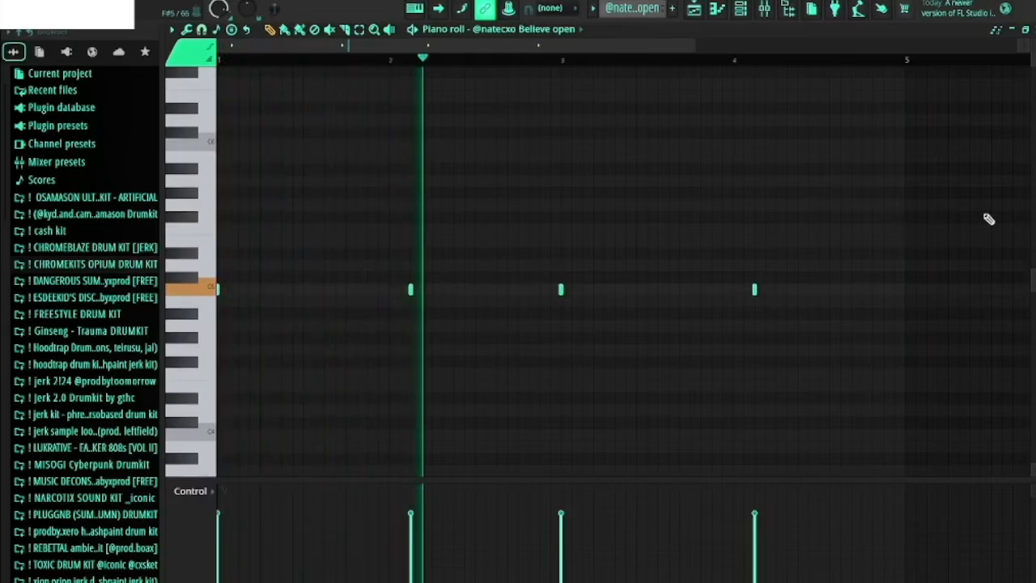
key(space)
key(F5)
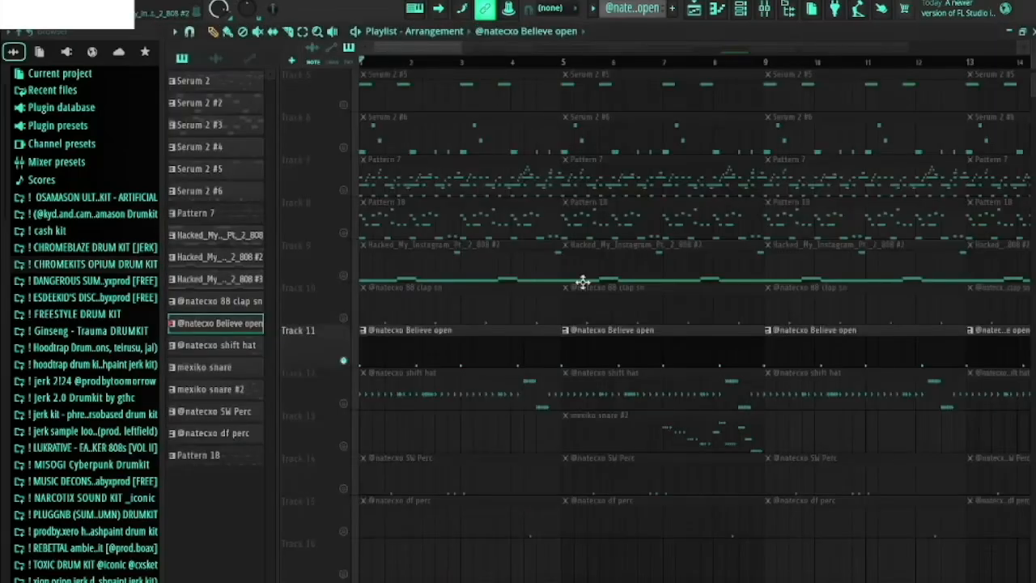
Step: Show the shift hat channel's notes from Track 12 in the Piano roll and play back the hi-hat pattern
double_click(430, 372)
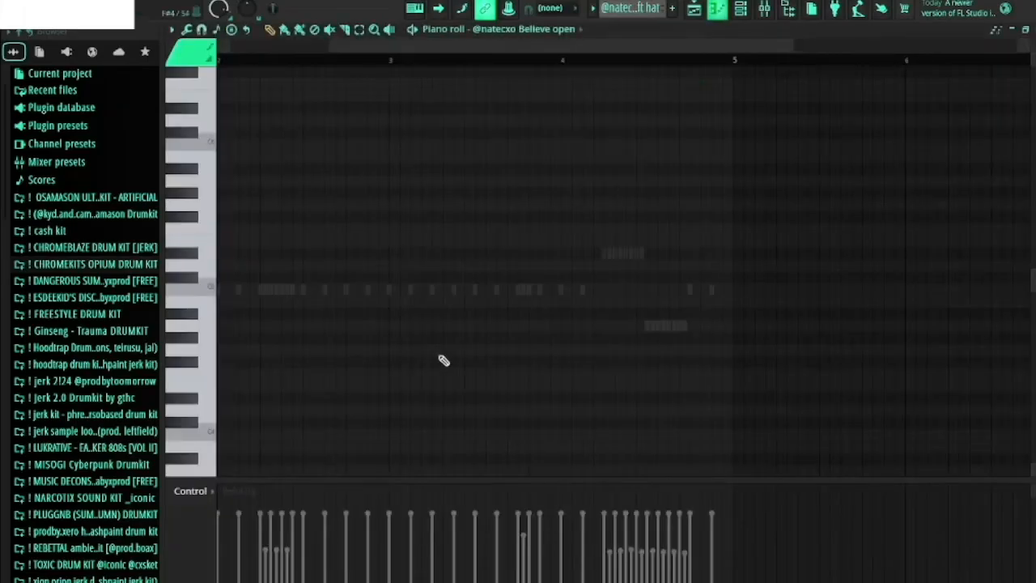
click(570, 34)
click(551, 48)
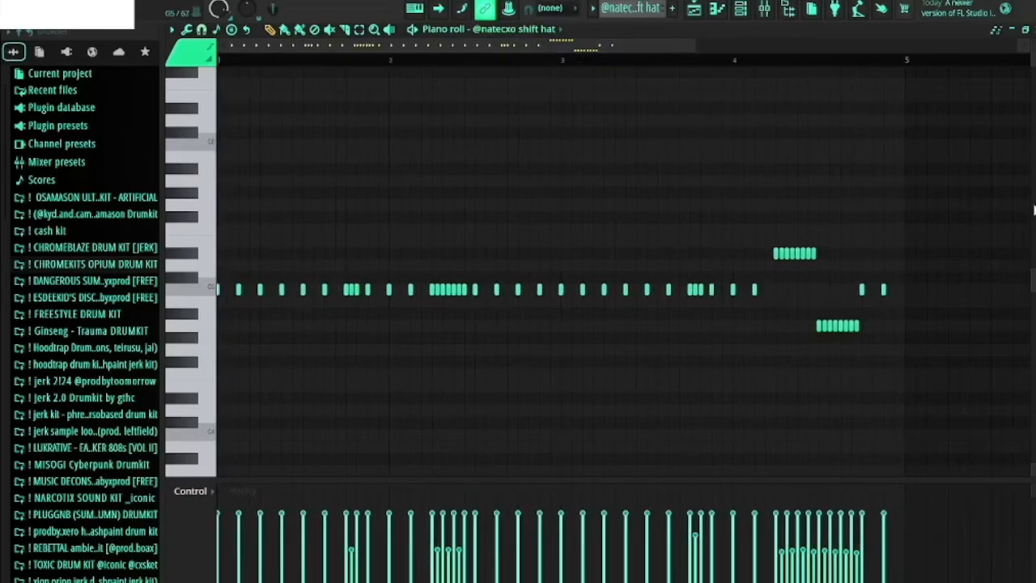
key(space)
Step: Examine the Fruity Delay 2 settings on the shift hat mixer insert, and return to the Playlist
click(754, 12)
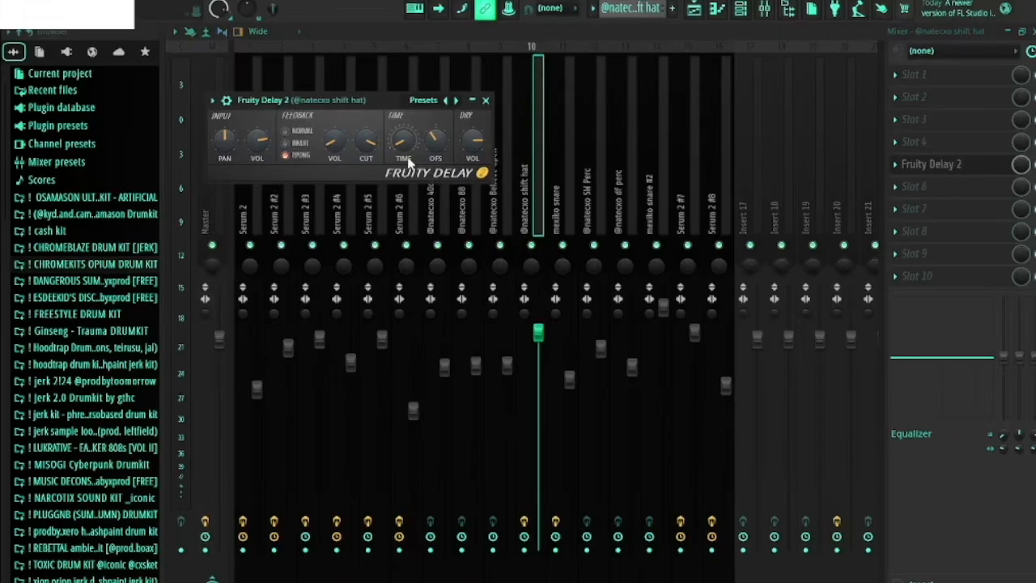
key(Escape)
key(F7)
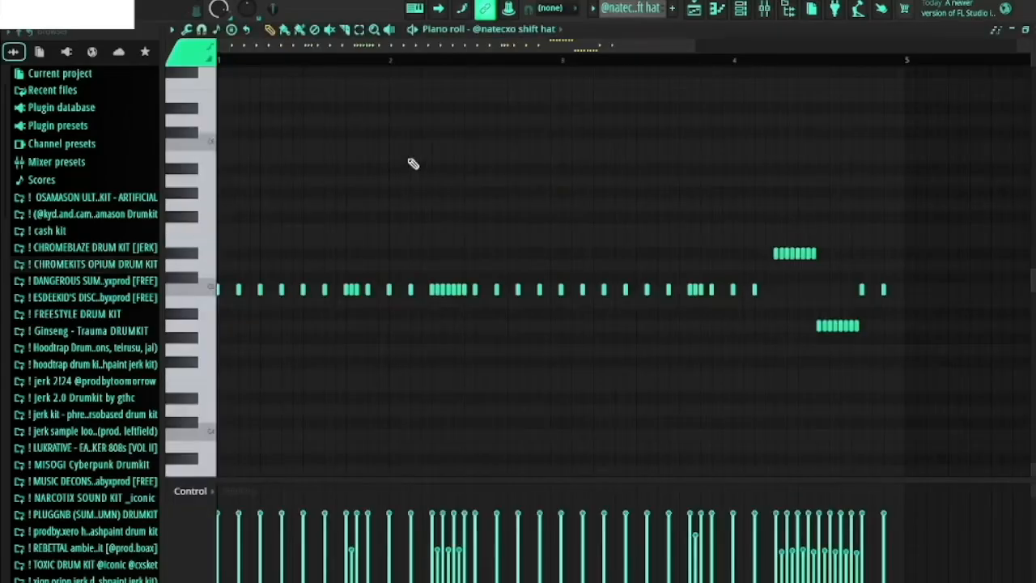
key(F5)
Step: Solo Track 13, show the mexiko snare #2 notes in the Piano roll, play them back, and return to the Playlist
scroll(404, 345, down, 1)
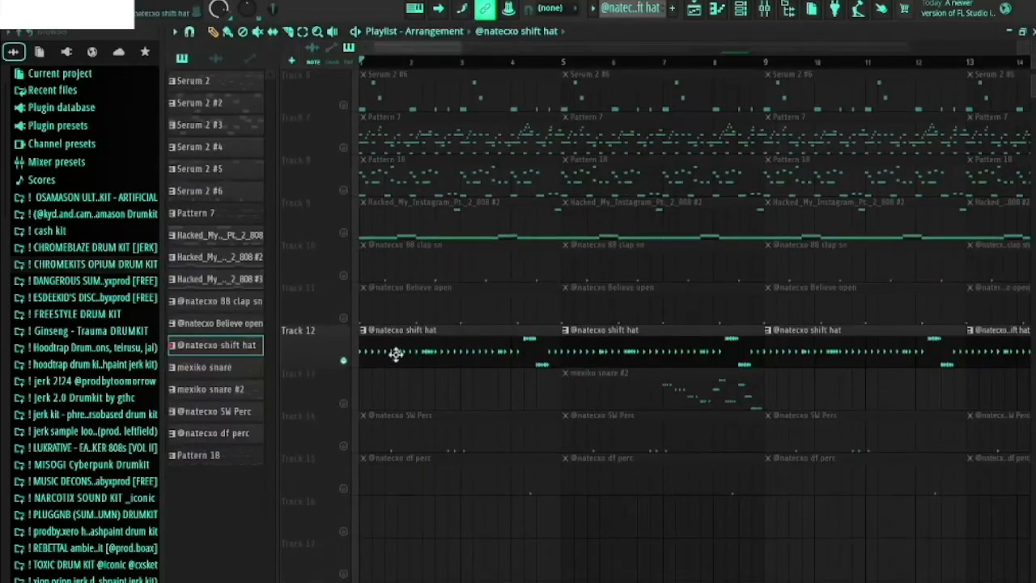
click(353, 403)
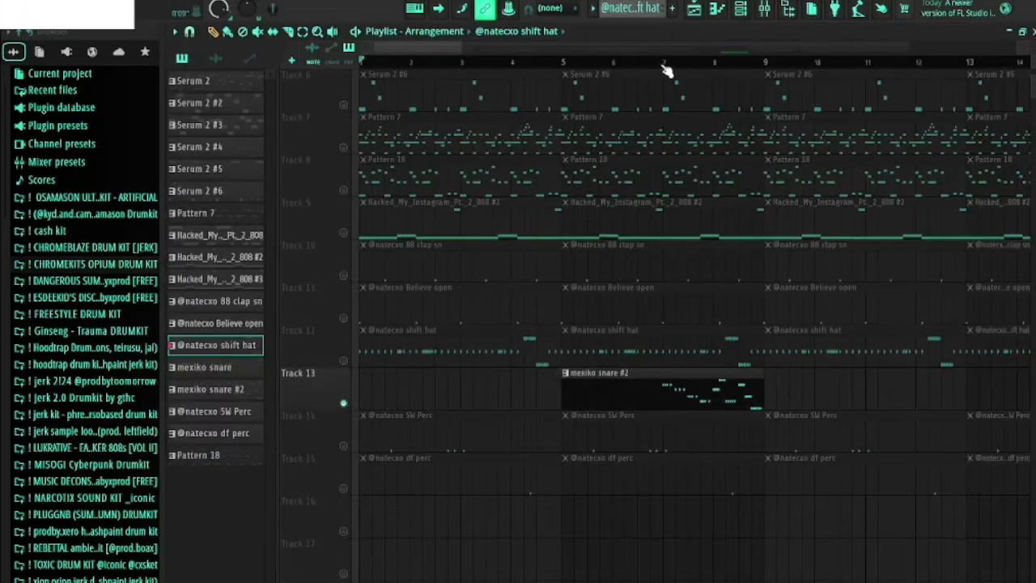
double_click(657, 387)
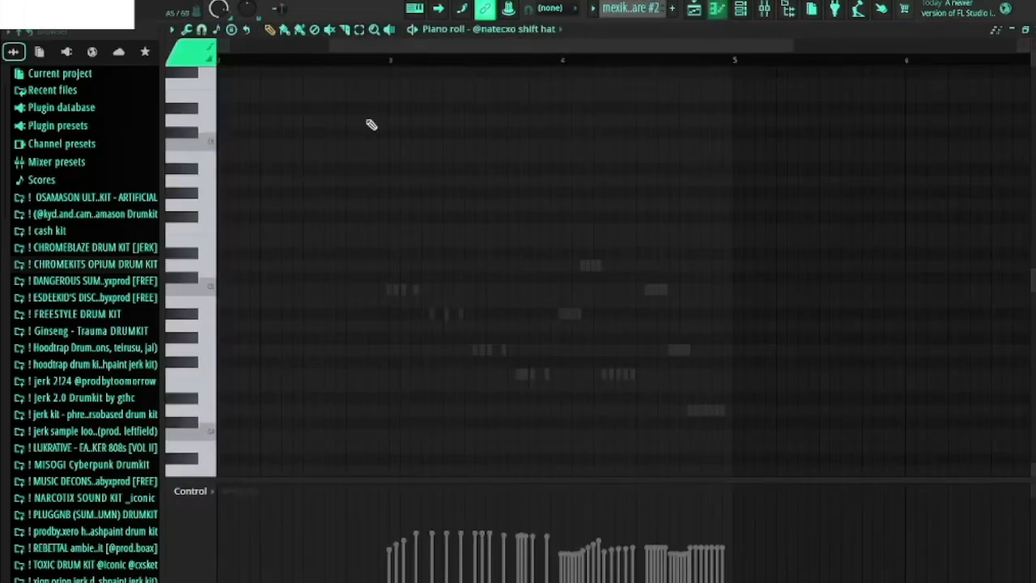
click(522, 30)
click(525, 58)
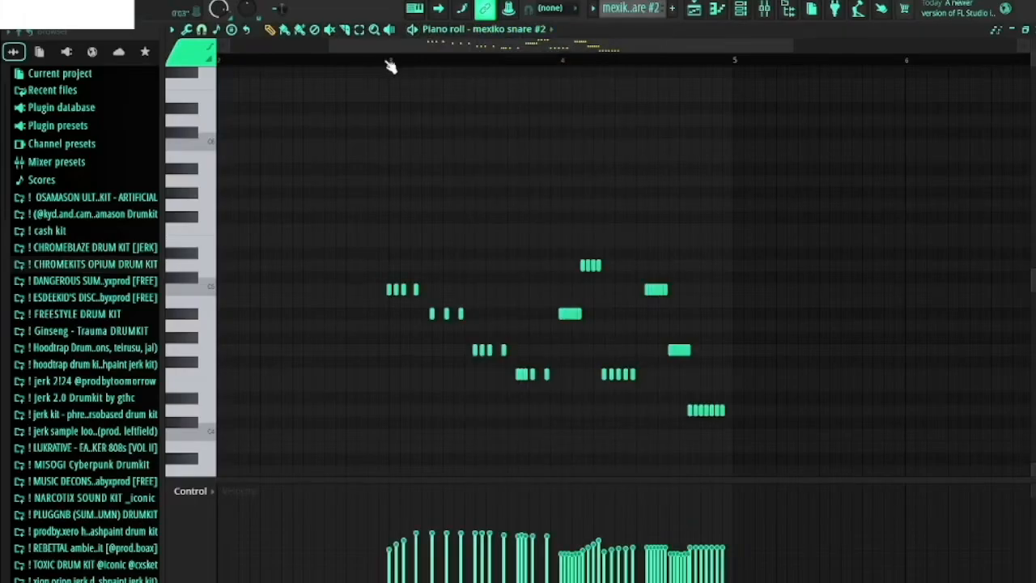
key(space)
key(F5)
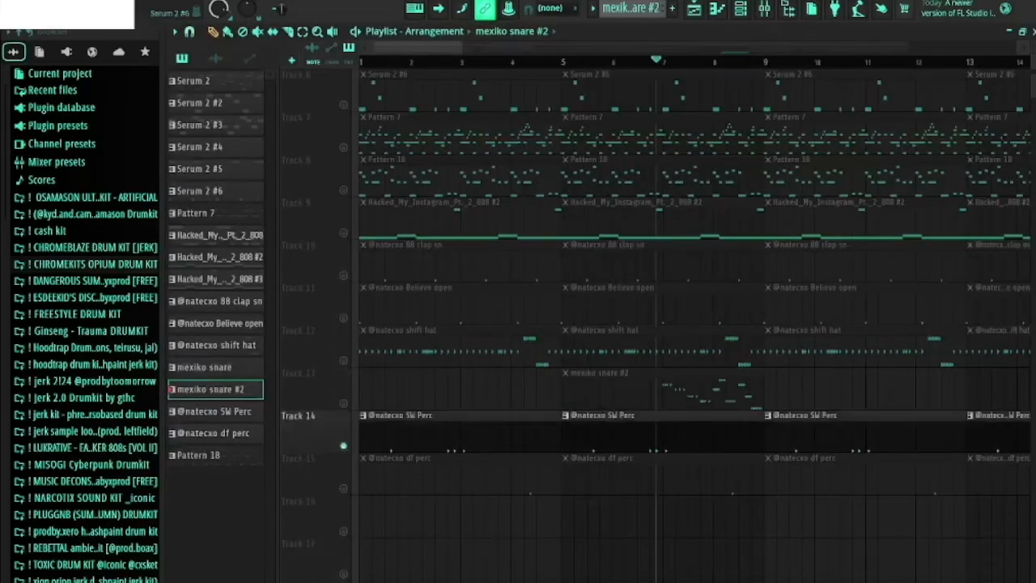
Step: Show Track 14's SW Perc channel notes in the Piano roll, play the pattern back, and return to the Playlist
double_click(430, 430)
click(535, 33)
click(518, 55)
drag(509, 45, 332, 70)
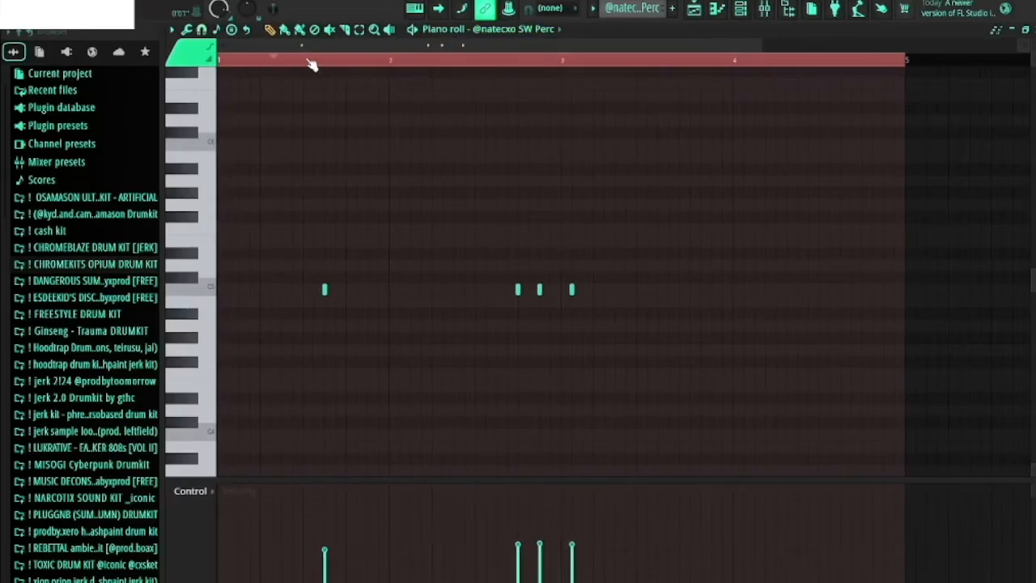
key(space)
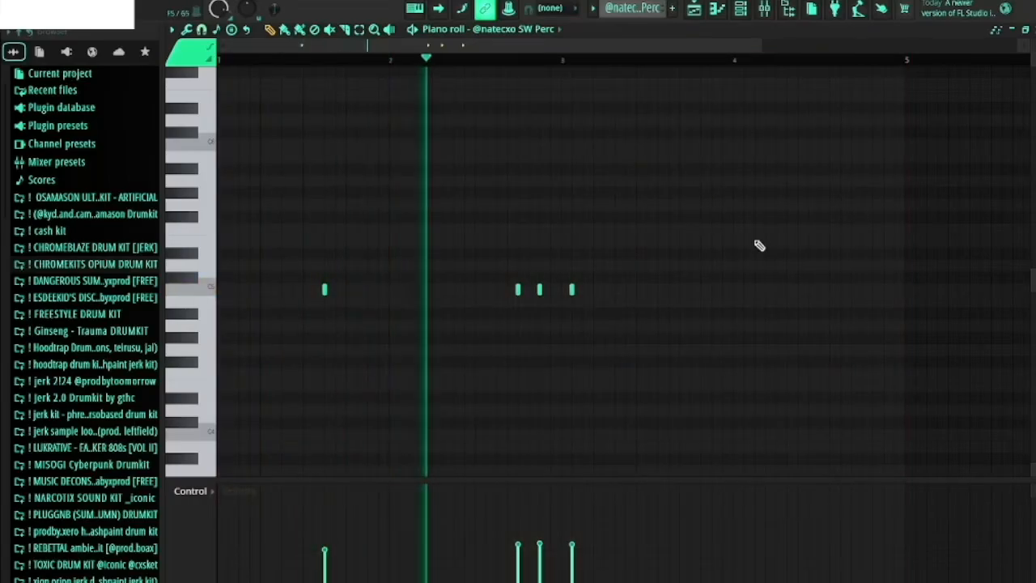
key(space)
key(F5)
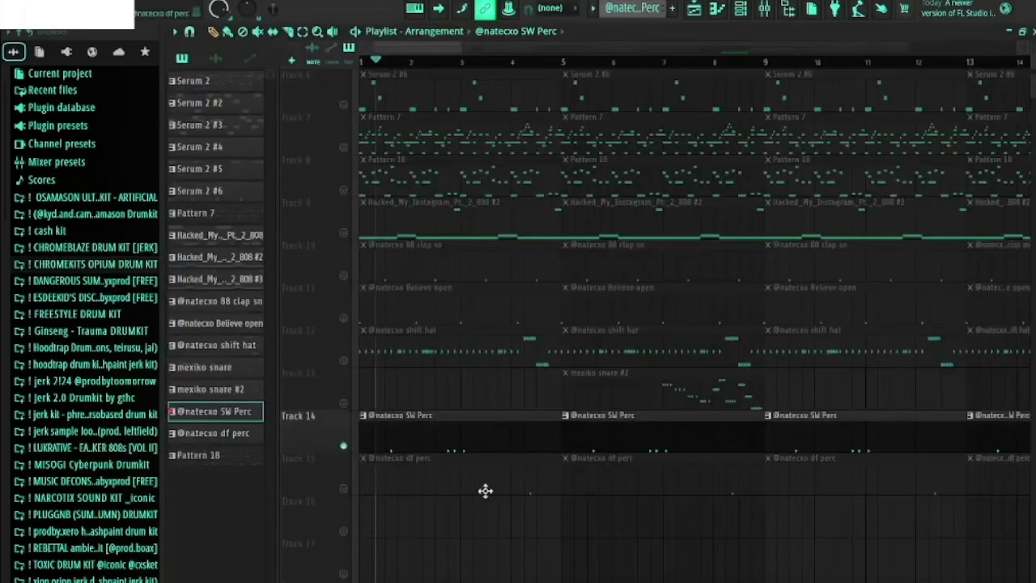
Step: Solo Track 15, show the df perc channel's notes in the Piano roll, play them back, and return to the Playlist
right_click(345, 490)
double_click(486, 475)
click(504, 36)
click(516, 53)
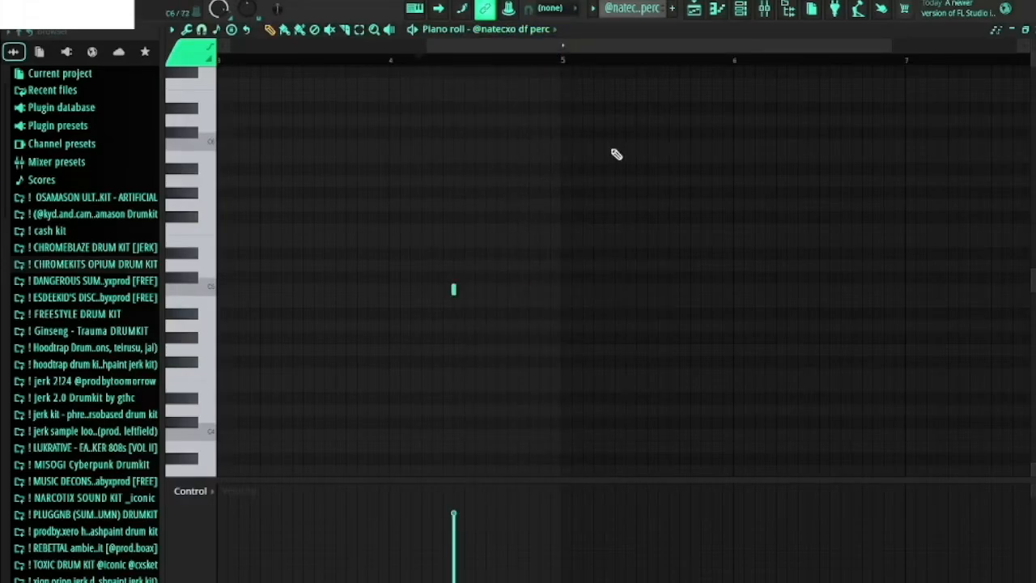
key(space)
key(F5)
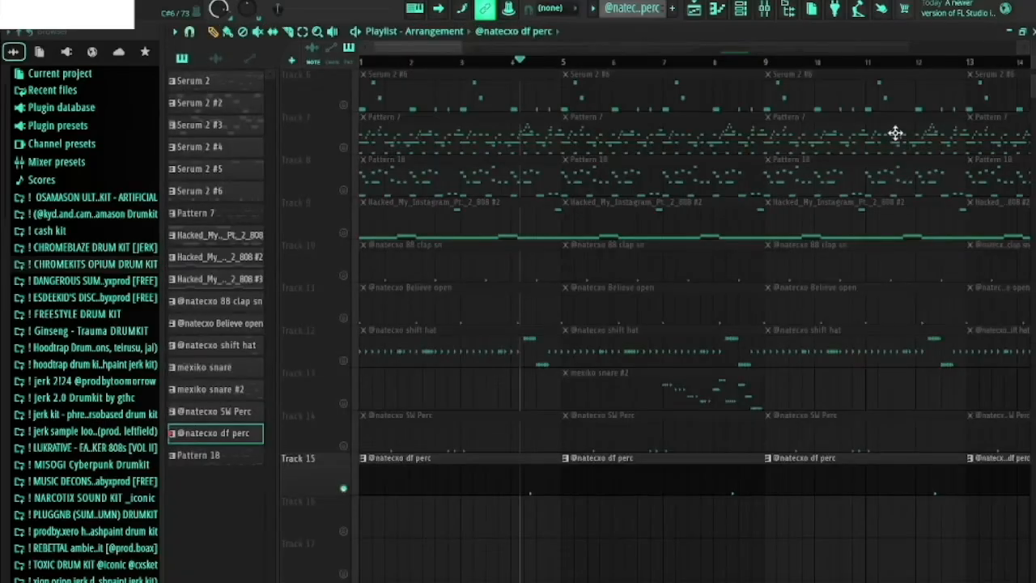
Step: Unsolo Track 15 and leave only the 808 and drum tracks, Tracks 9 to 15, active in the Playlist
ctrl+click(343, 488)
scroll(398, 77, up, 2)
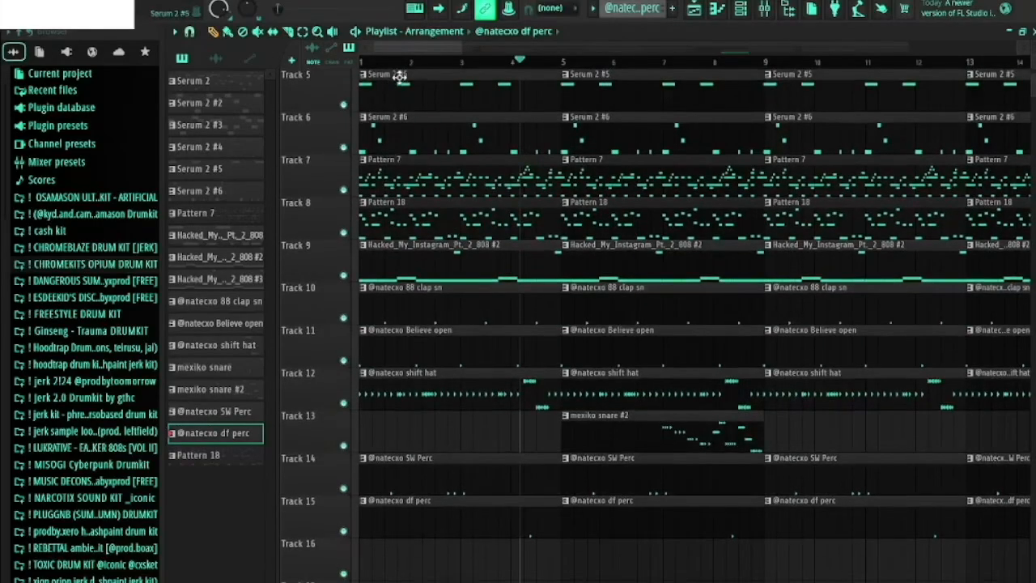
ctrl+click(343, 318)
click(343, 360)
click(343, 403)
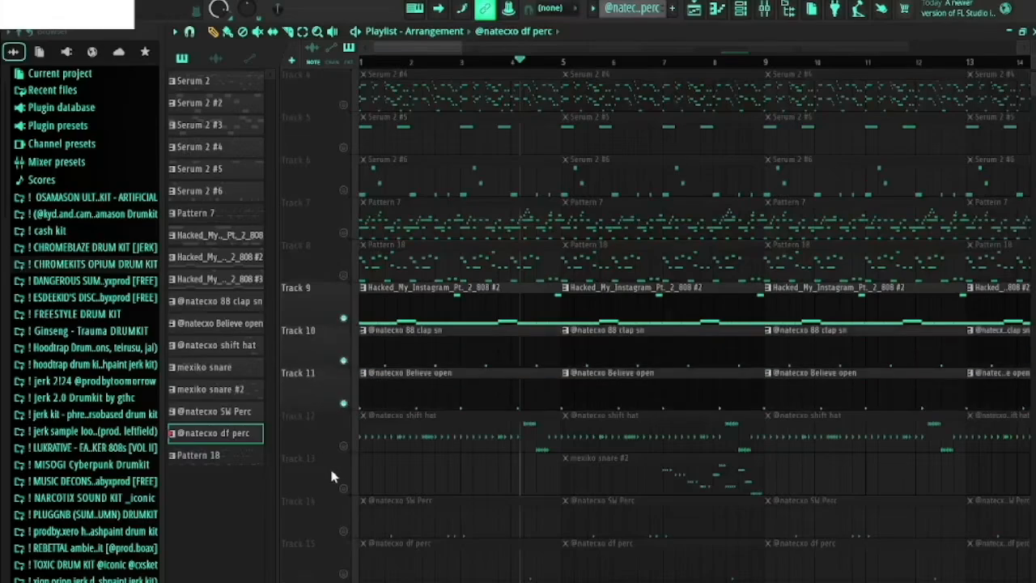
click(345, 448)
click(345, 490)
click(347, 532)
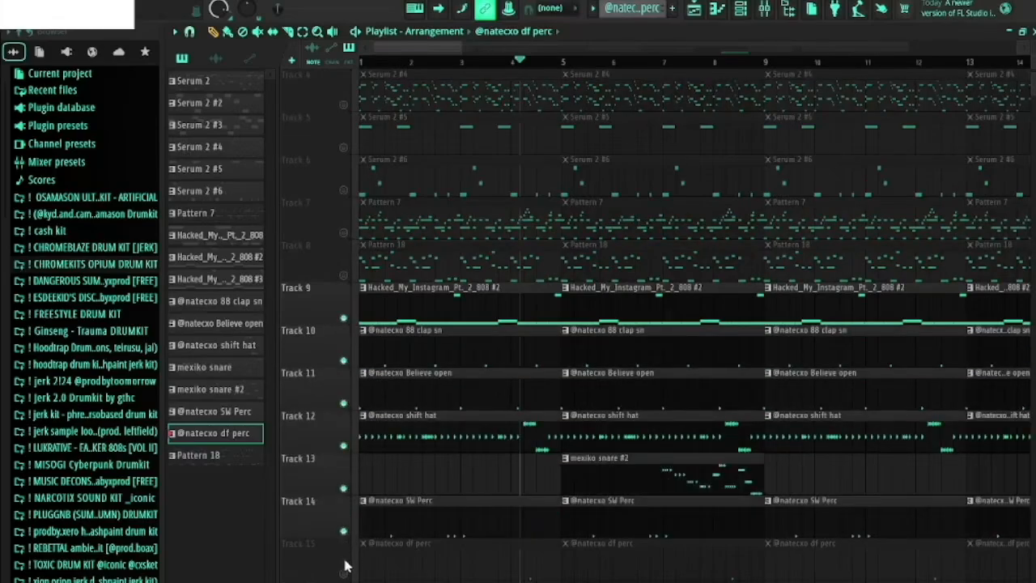
click(347, 573)
Step: Play back the 808 and drum tracks together from the start, and reactivate all Playlist tracks
key(space)
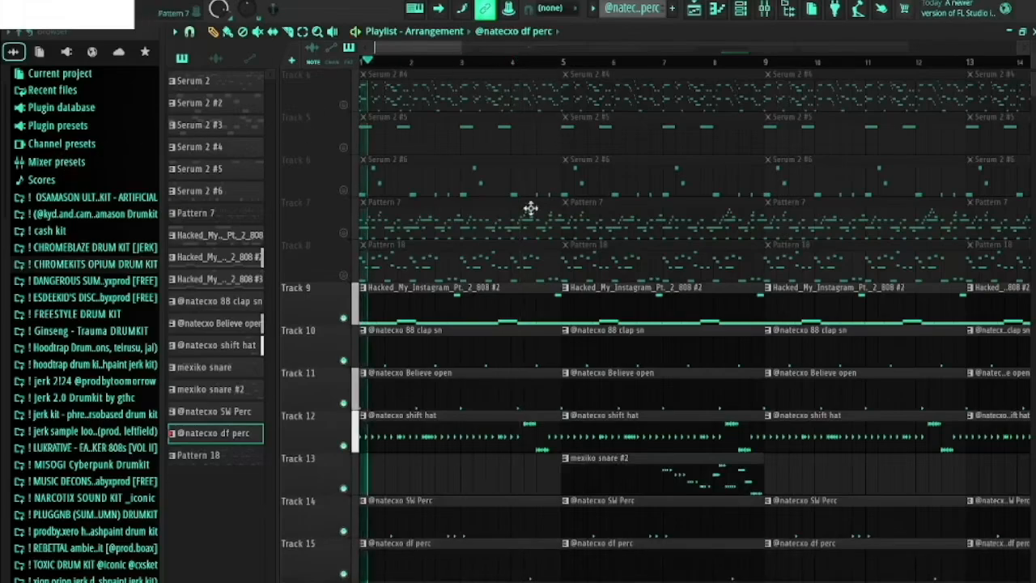
scroll(861, 259, down, 1)
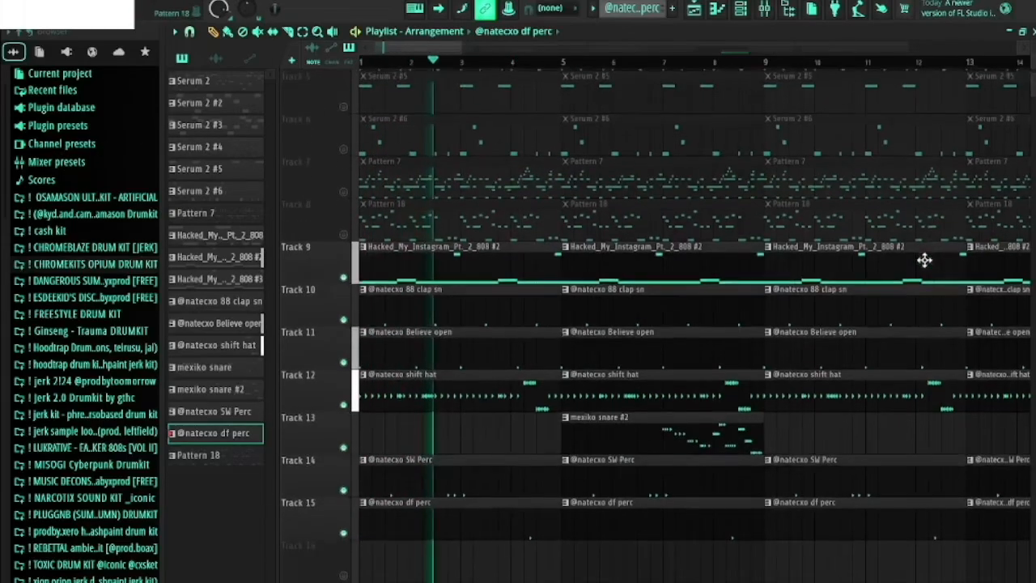
scroll(926, 226, down, 2)
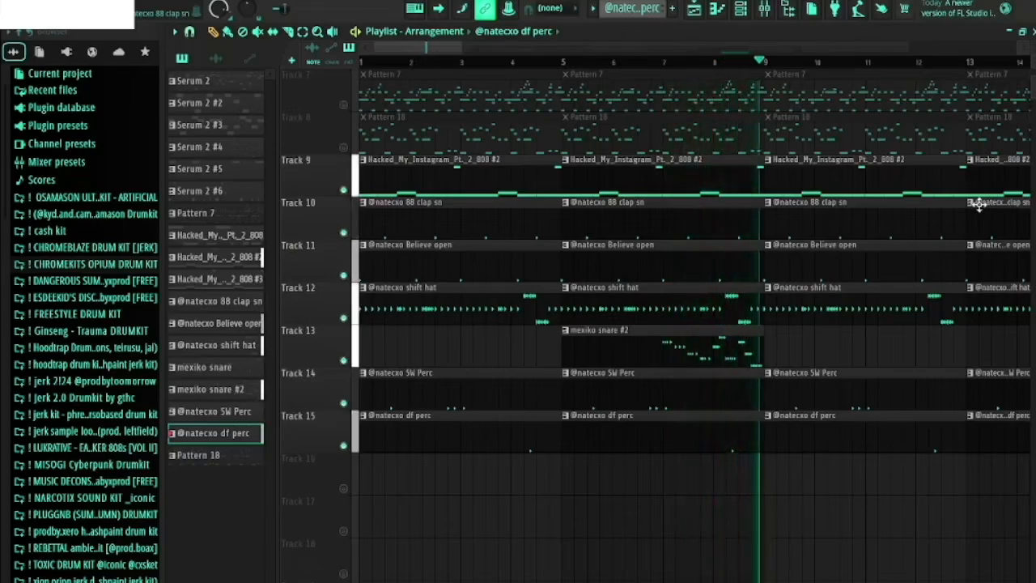
key(space)
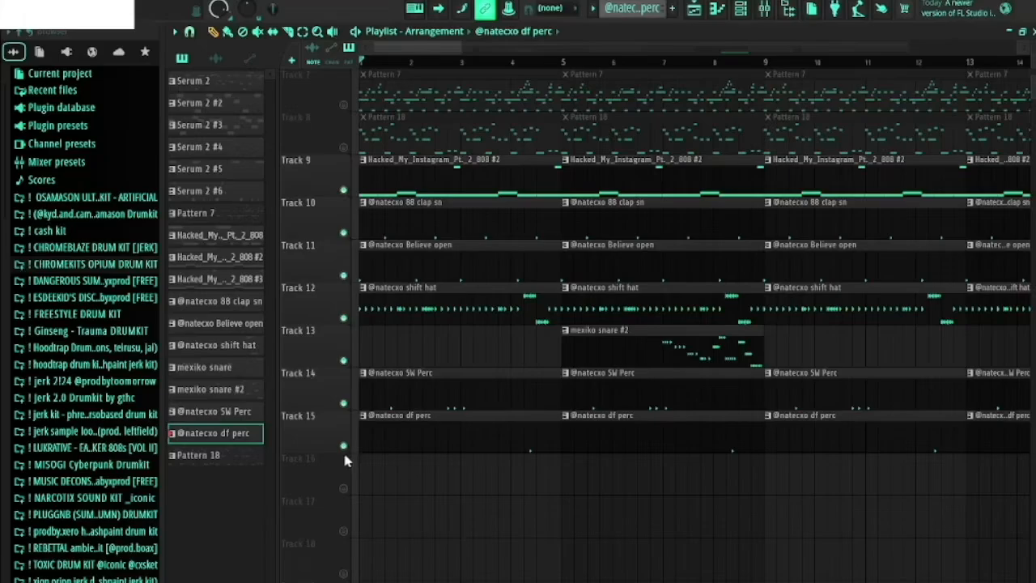
right_click(345, 446)
right_click(345, 446)
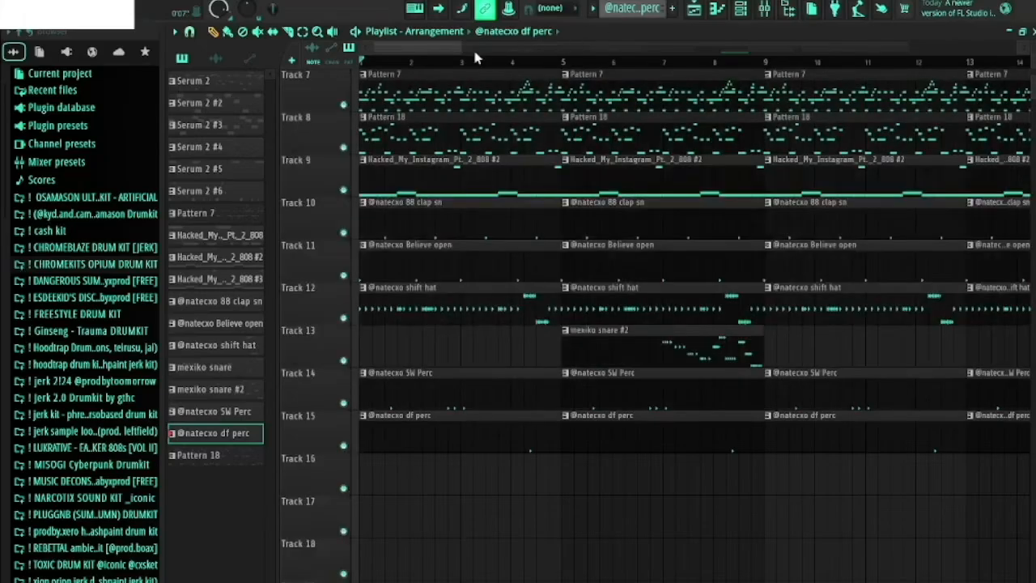
Step: Show the whole arrangement up to bar 81, mark its sections on the timeline starting with the first eight bars, and clear the selection
drag(459, 46, 1017, 48)
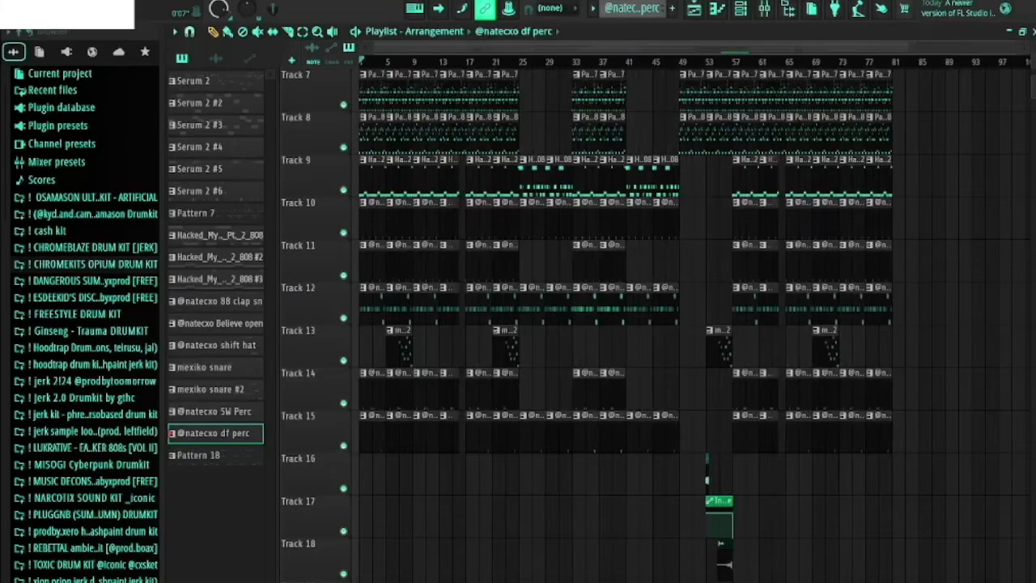
scroll(968, 166, up, 2)
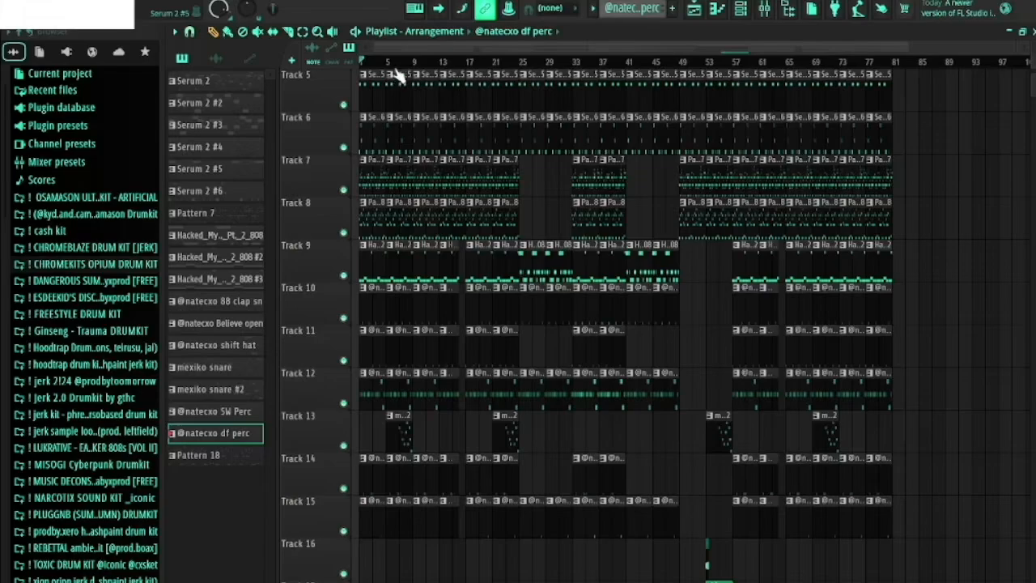
drag(413, 63, 361, 62)
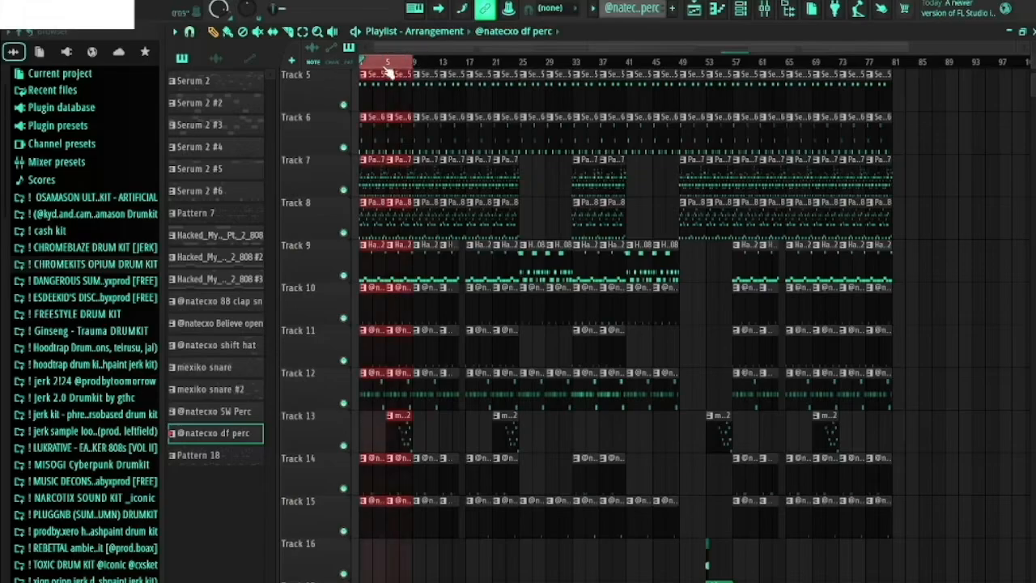
click(418, 73)
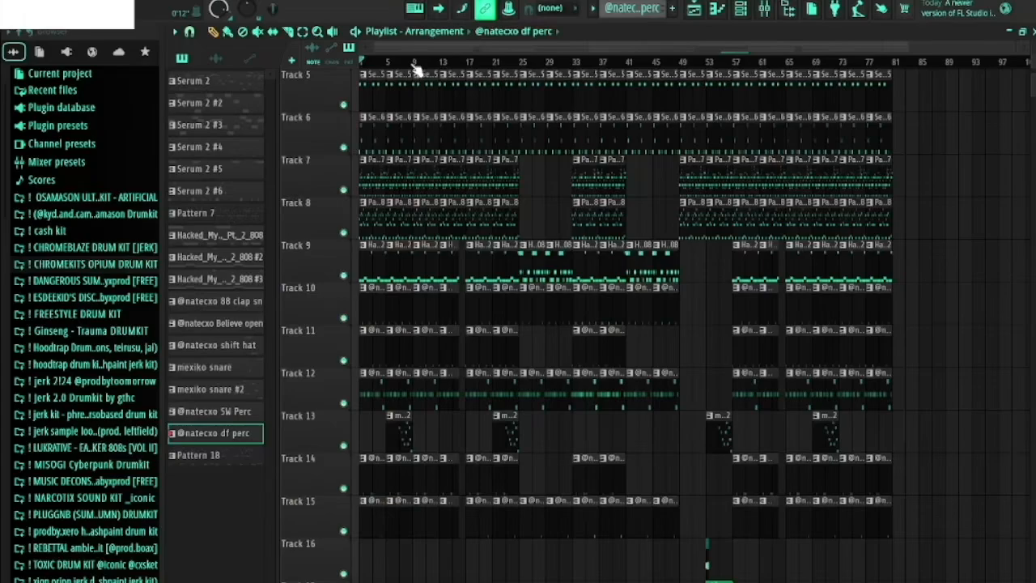
drag(415, 65, 894, 79)
click(742, 62)
ctrl+click(921, 108)
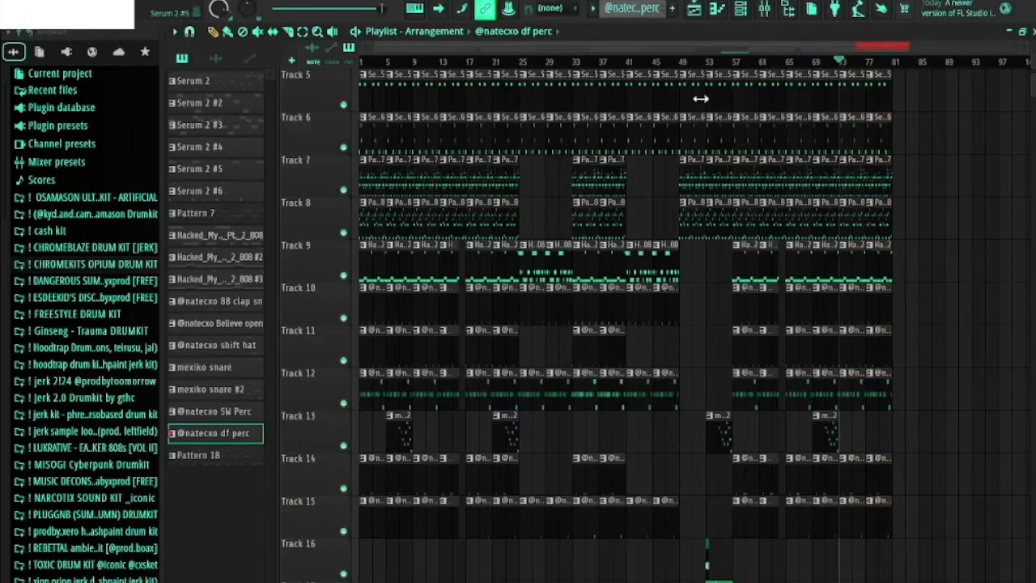
Step: Move the playhead to the breakdown after bar 49 and examine the transition clips on Tracks 16 to 18
click(702, 70)
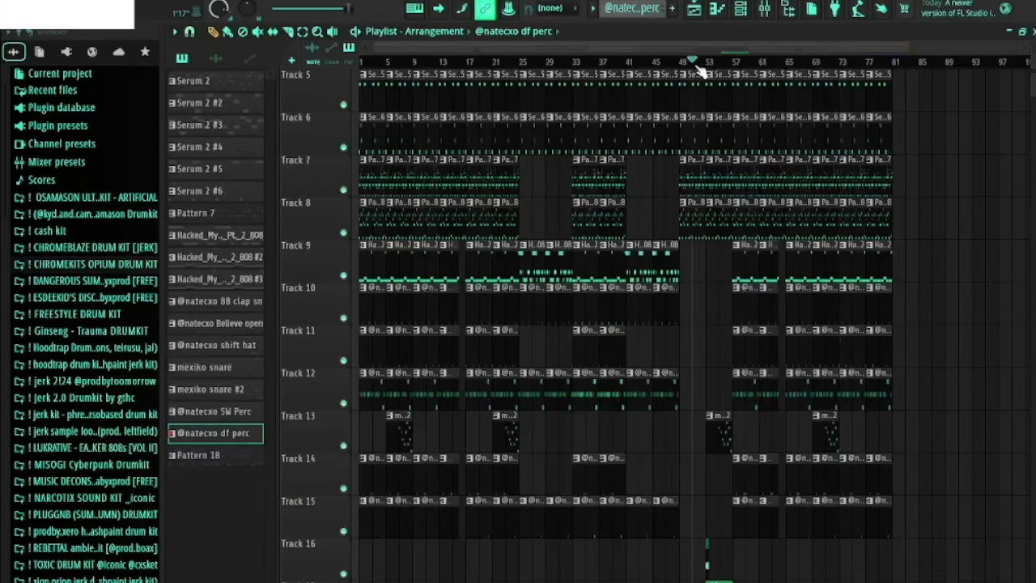
scroll(696, 324, down, 1)
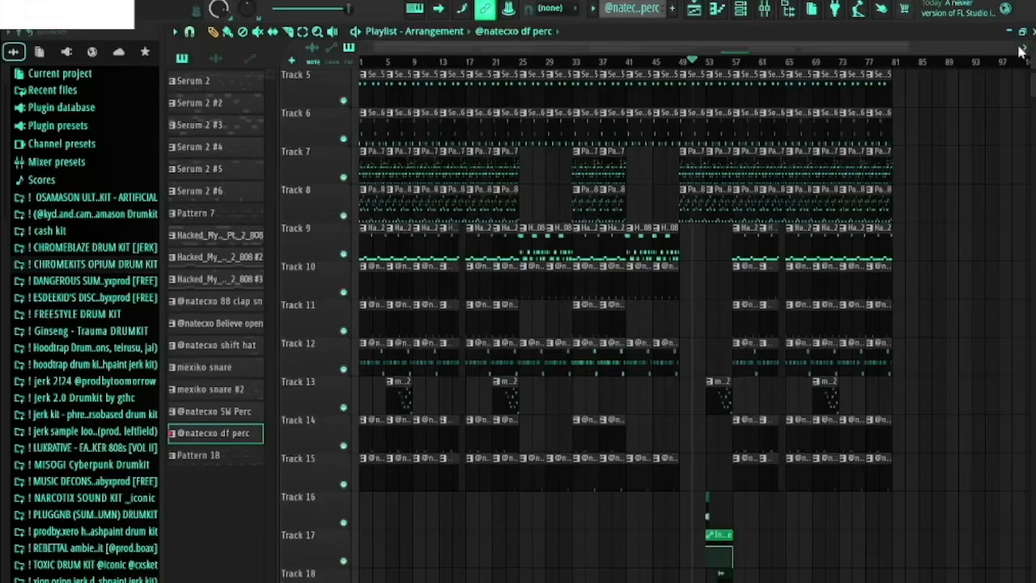
drag(1015, 50, 564, 52)
drag(494, 48, 749, 39)
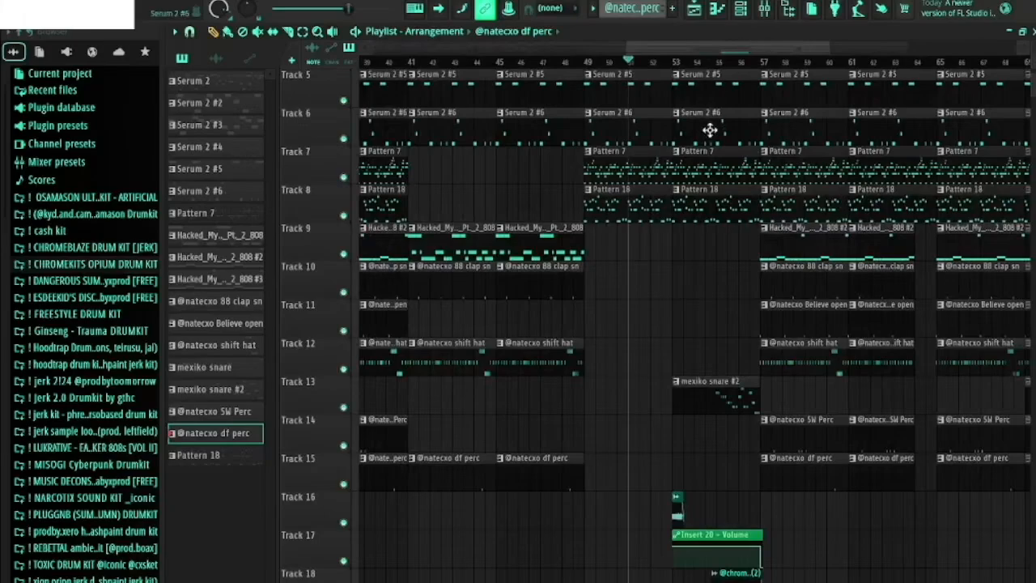
scroll(712, 134, down, 2)
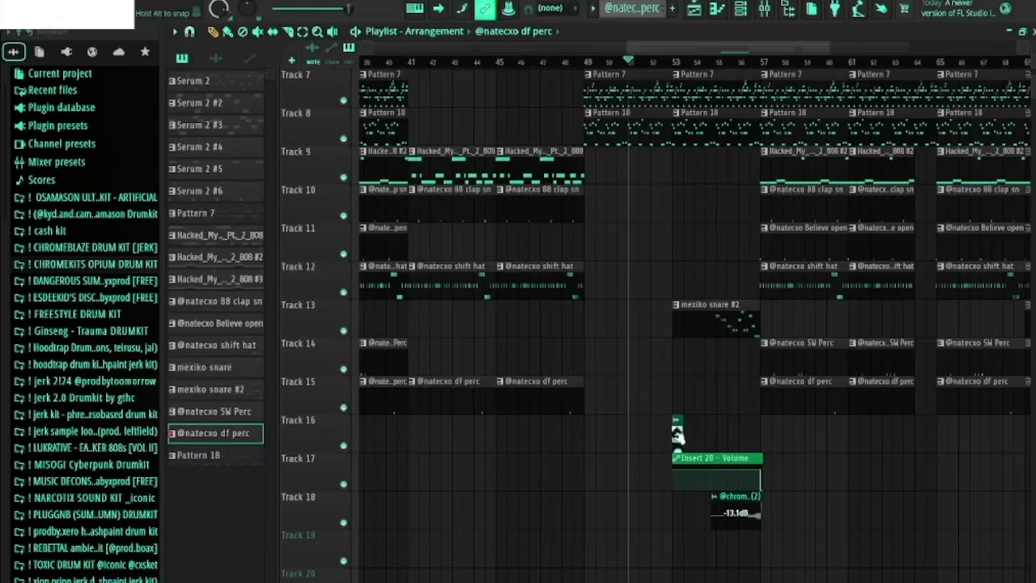
drag(653, 67, 672, 67)
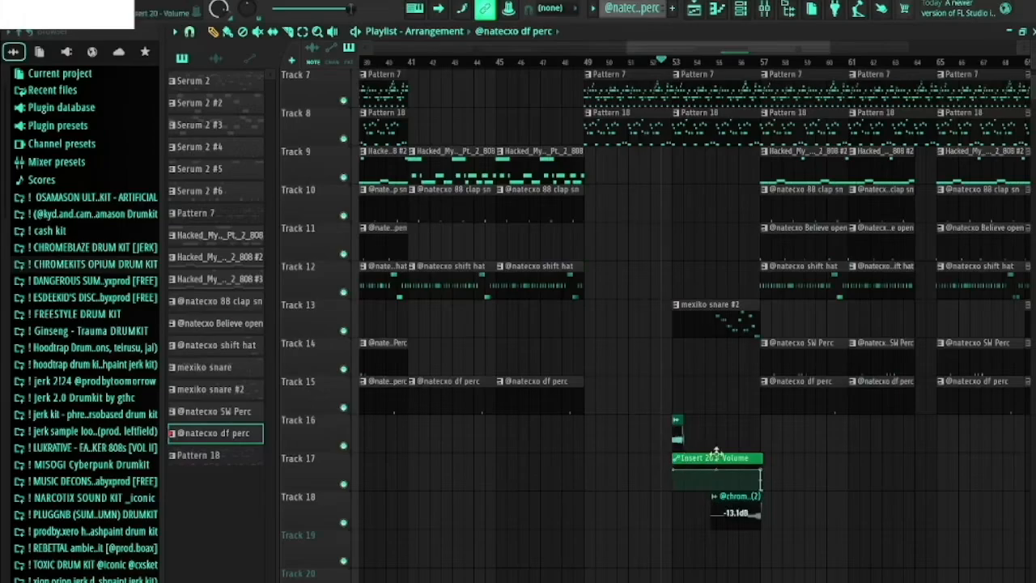
Step: Play the breakdown from about bar 51 through the drop at bar 57, following the melody and transition tracks, and stop playback
drag(826, 43, 732, 48)
click(782, 66)
click(775, 65)
key(space)
drag(738, 48, 776, 47)
scroll(807, 106, up, 5)
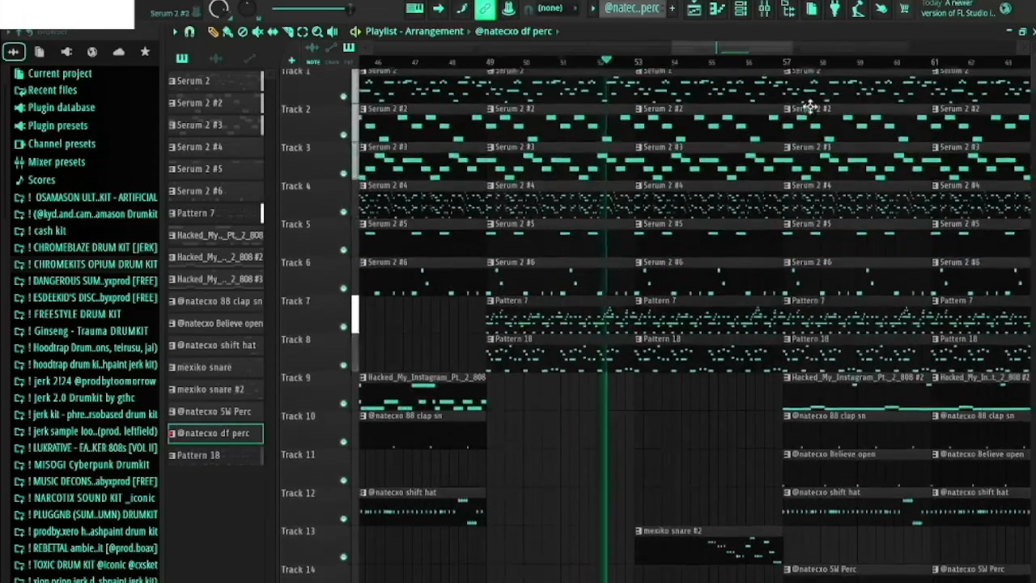
scroll(814, 107, down, 7)
scroll(826, 109, up, 1)
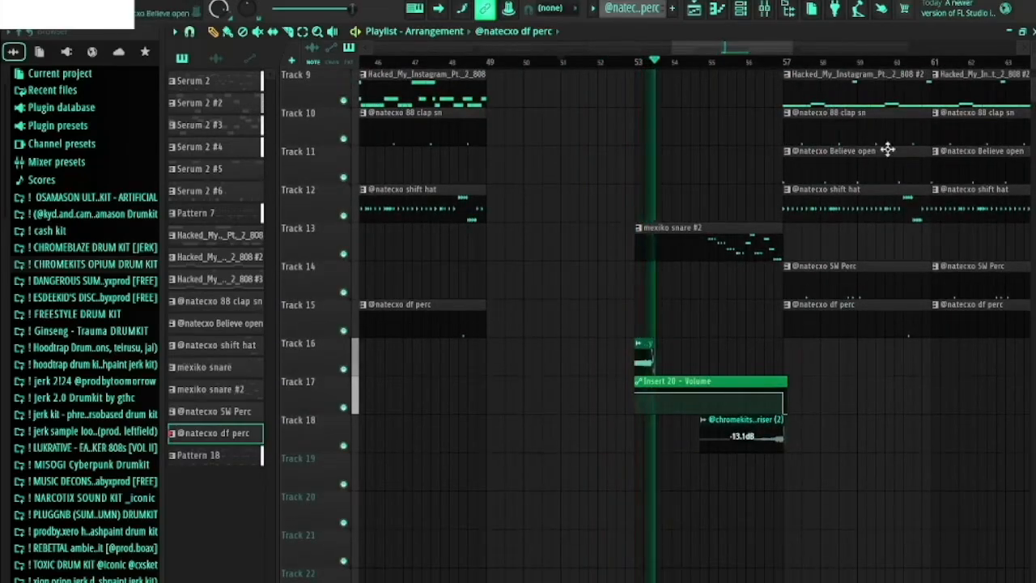
scroll(913, 162, up, 1)
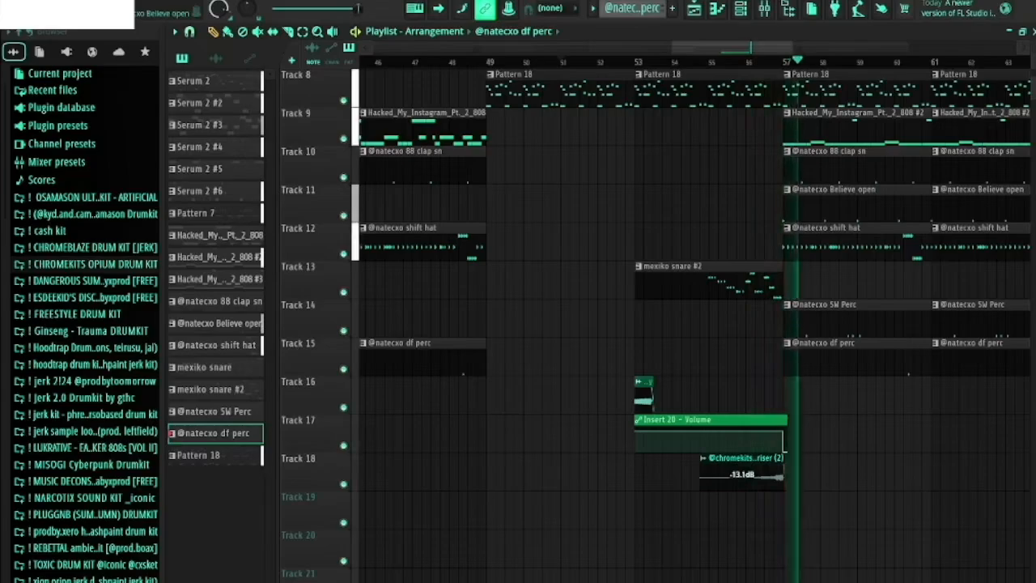
key(space)
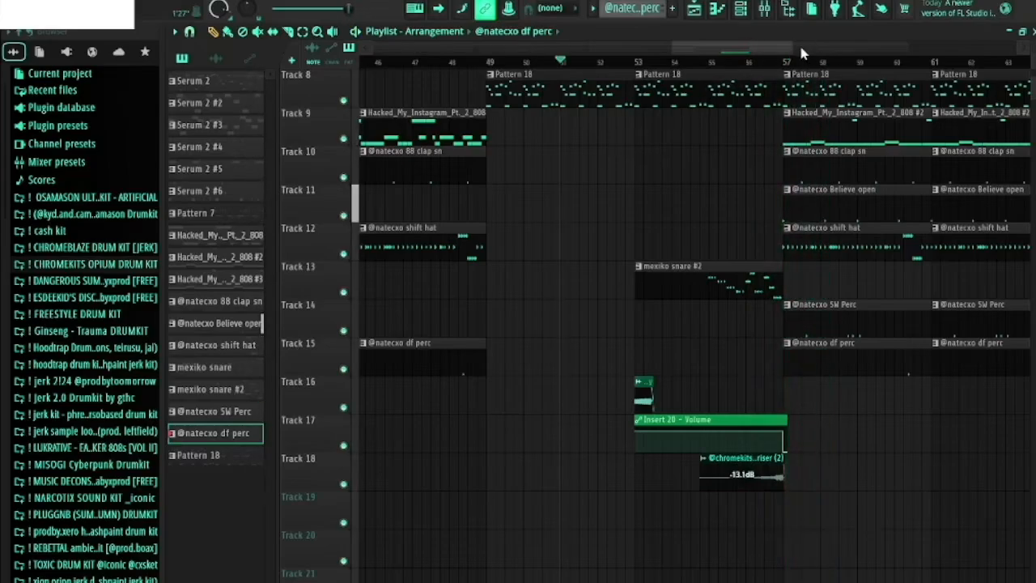
drag(791, 51, 847, 52)
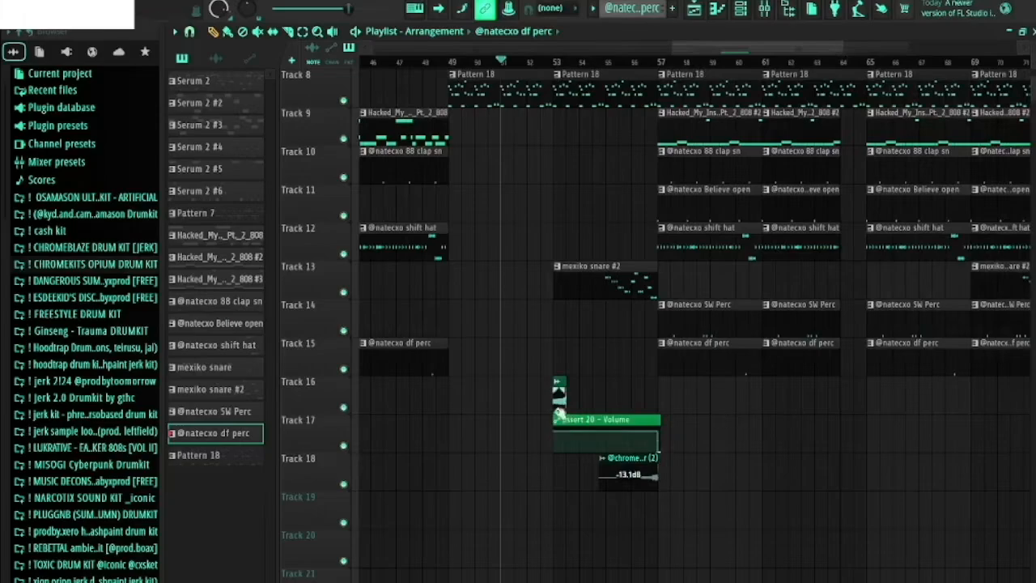